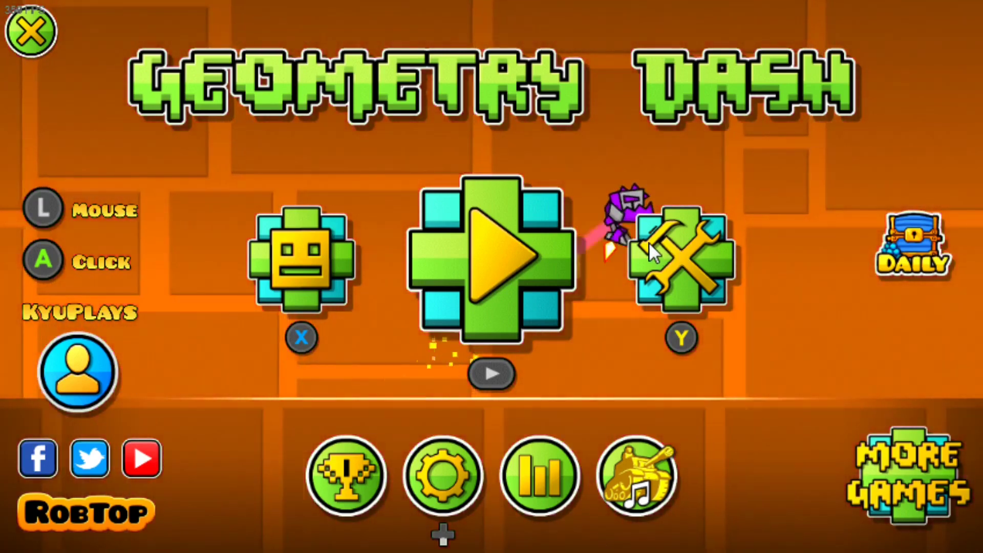
Create a new empty level from the Creator menu's list of your own levels.
left_click(650, 243)
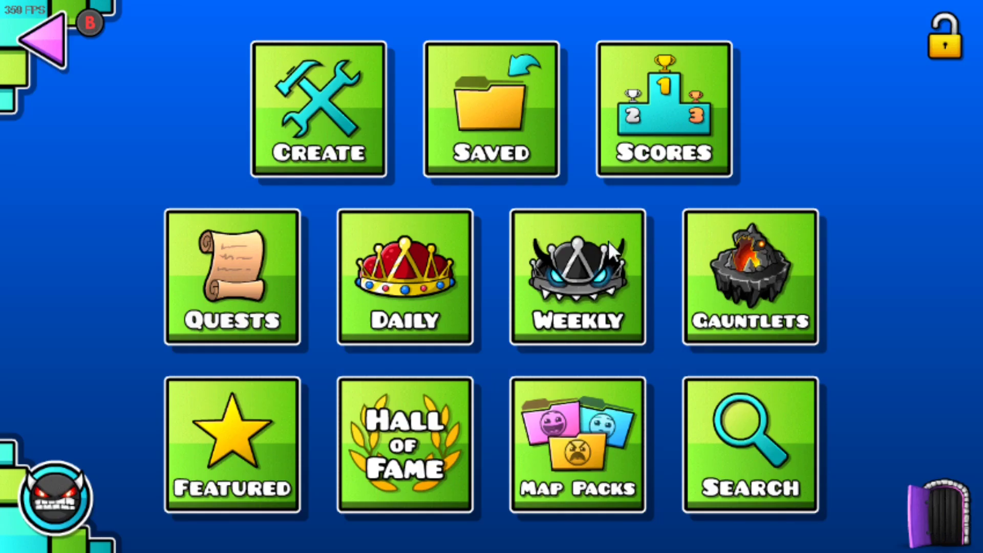
left_click(378, 137)
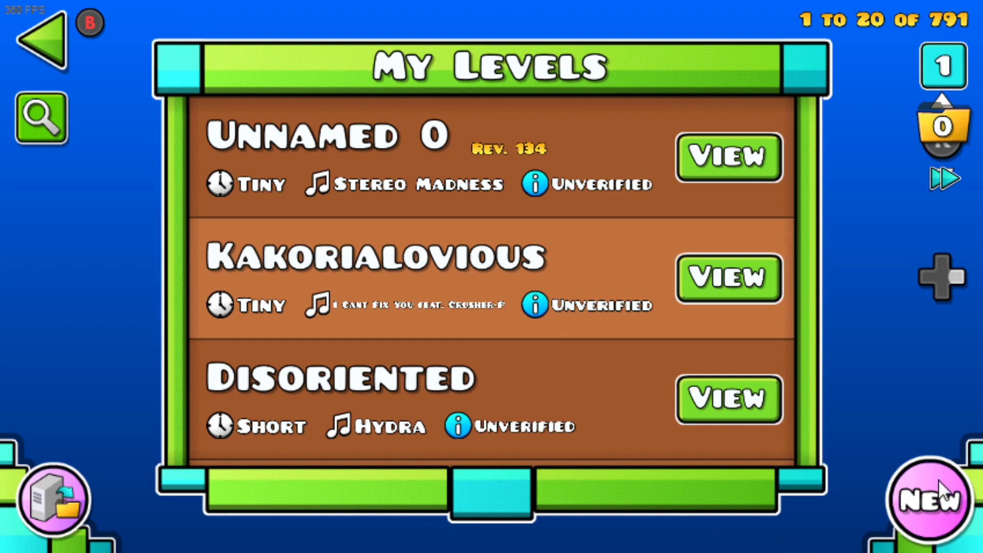
left_click(919, 477)
Open the level in the editor and browse the downloaded custom songs in level settings.
left_click(333, 298)
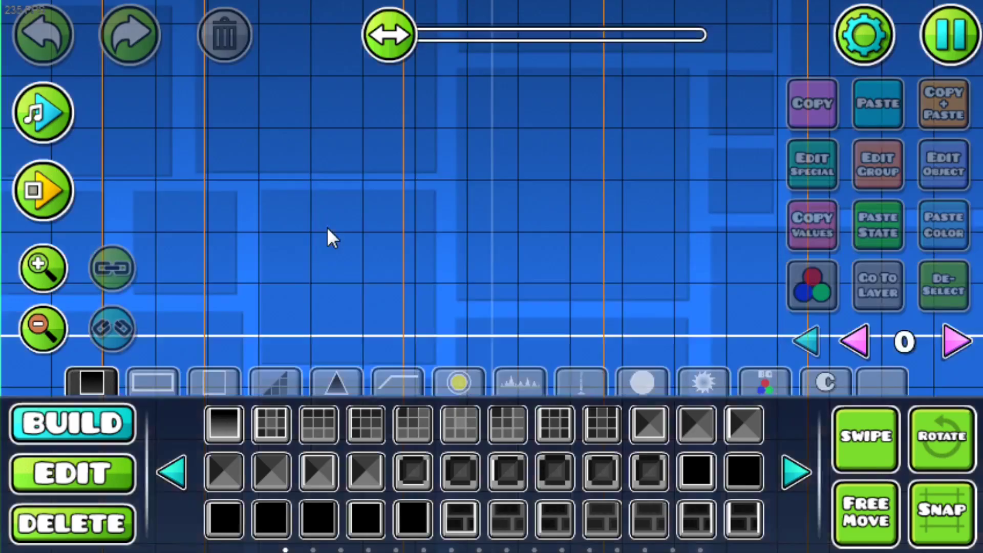
left_click(888, 44)
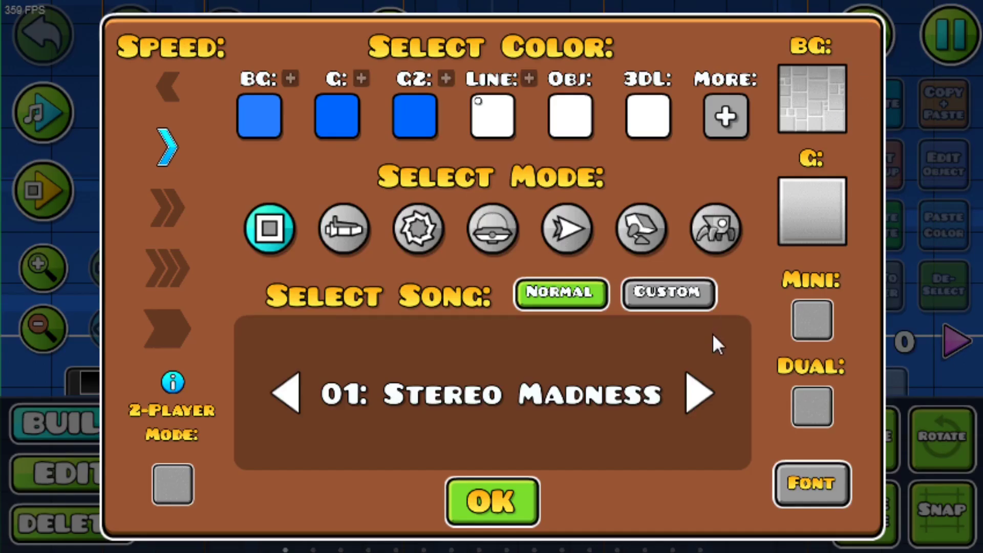
left_click(684, 287)
left_click(551, 394)
scroll(680, 379, "down", 5)
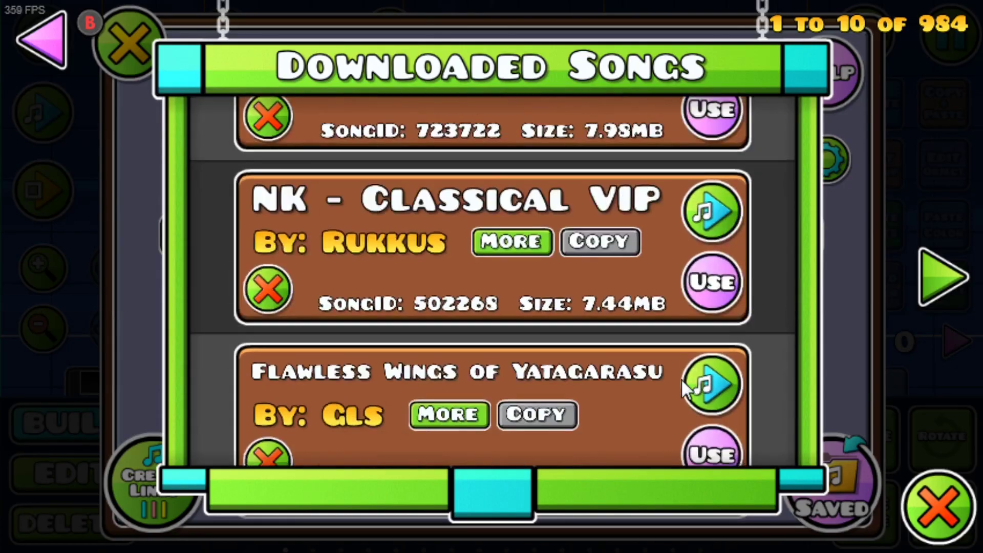
scroll(677, 382, "down", 5)
left_click(941, 279)
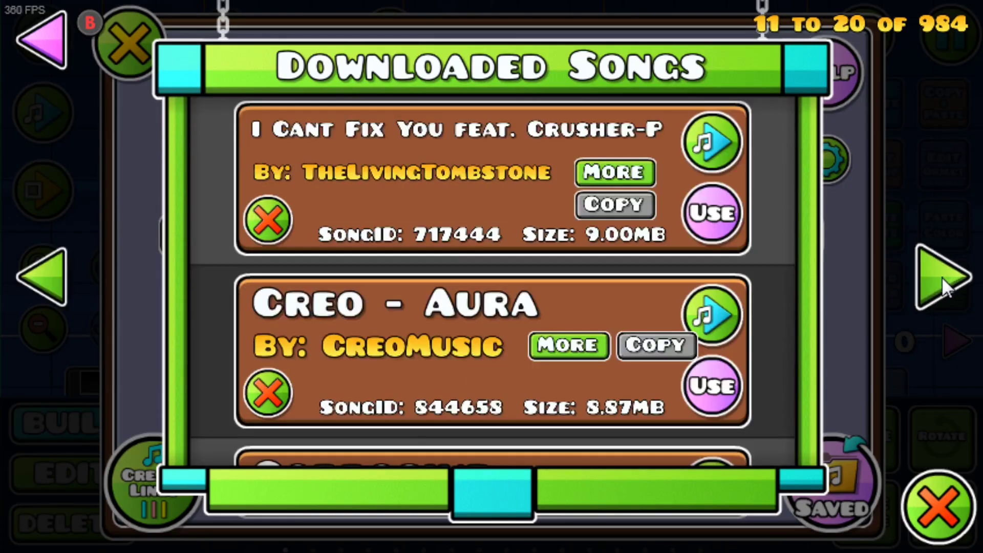
scroll(758, 276, "down", 3)
scroll(755, 276, "down", 3)
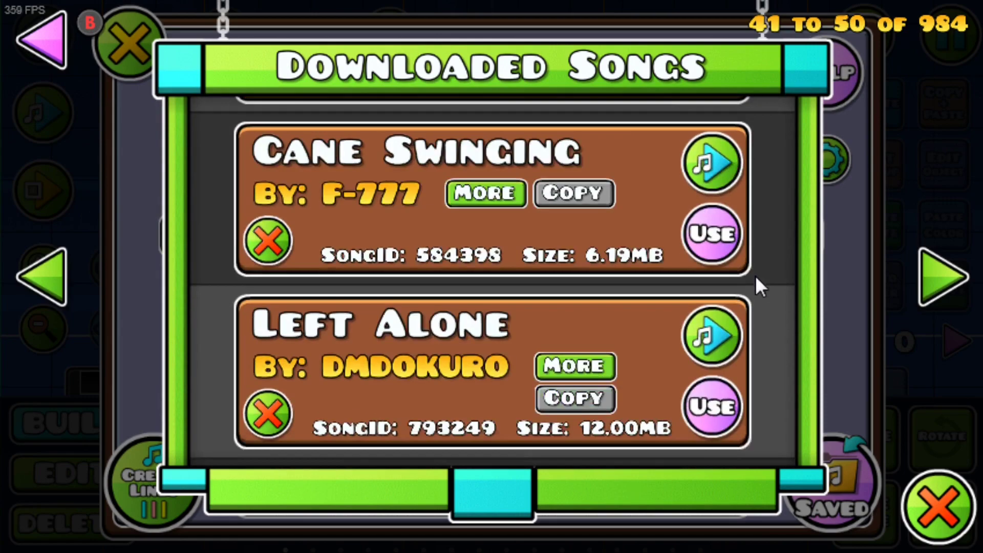
scroll(755, 275, "down", 1)
scroll(751, 278, "down", 2)
scroll(751, 279, "down", 3)
key("Escape")
key("Escape")
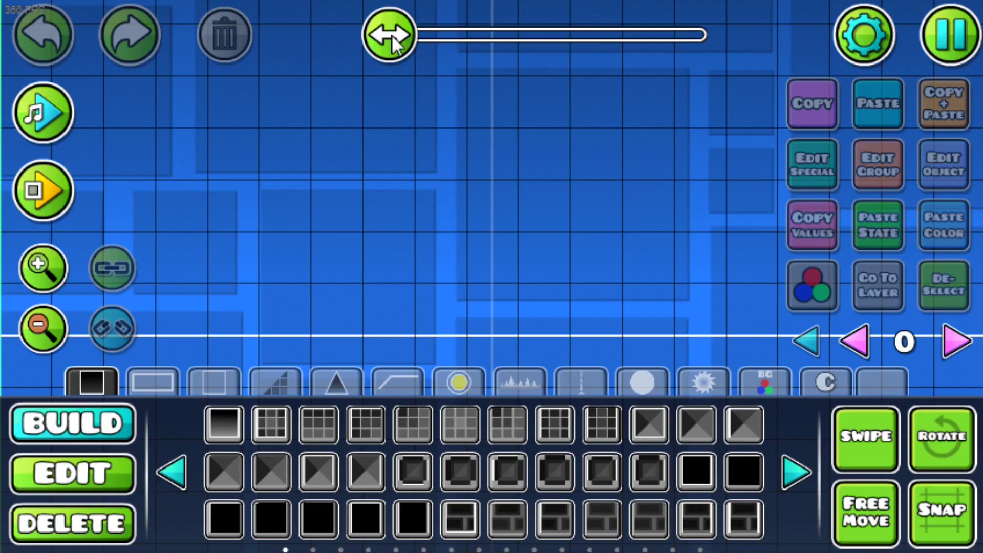
Confirm Control: Crowd by Waterflame as the level's music in the settings.
left_click_drag(395, 44, 305, 23)
left_click(884, 57)
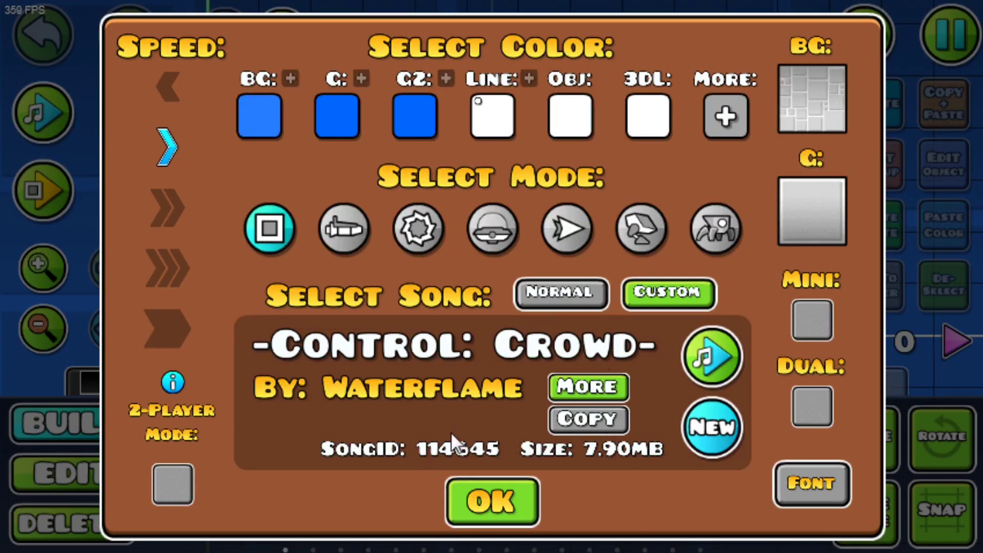
left_click(524, 504)
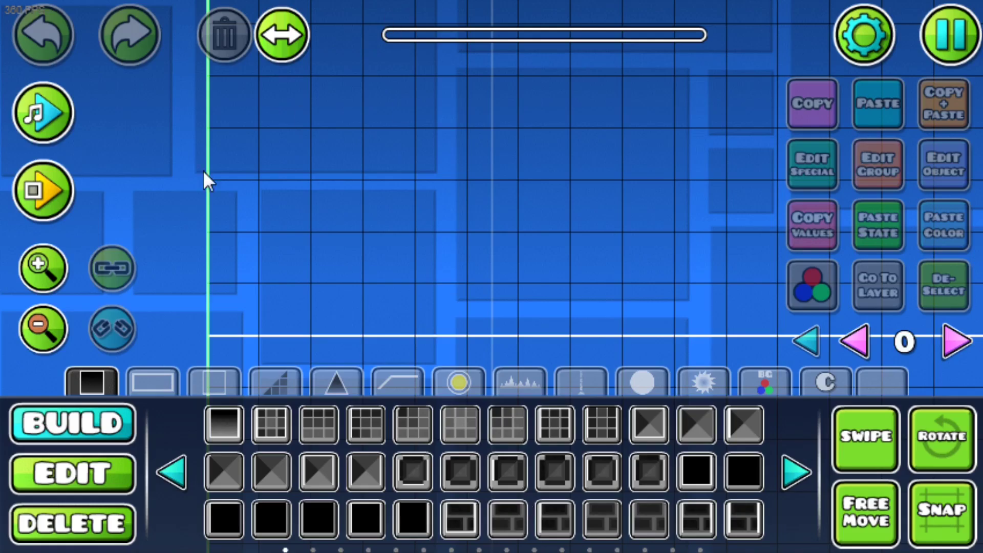
Place the black crescent portal at the level's start line.
left_click(37, 327)
left_click(475, 384)
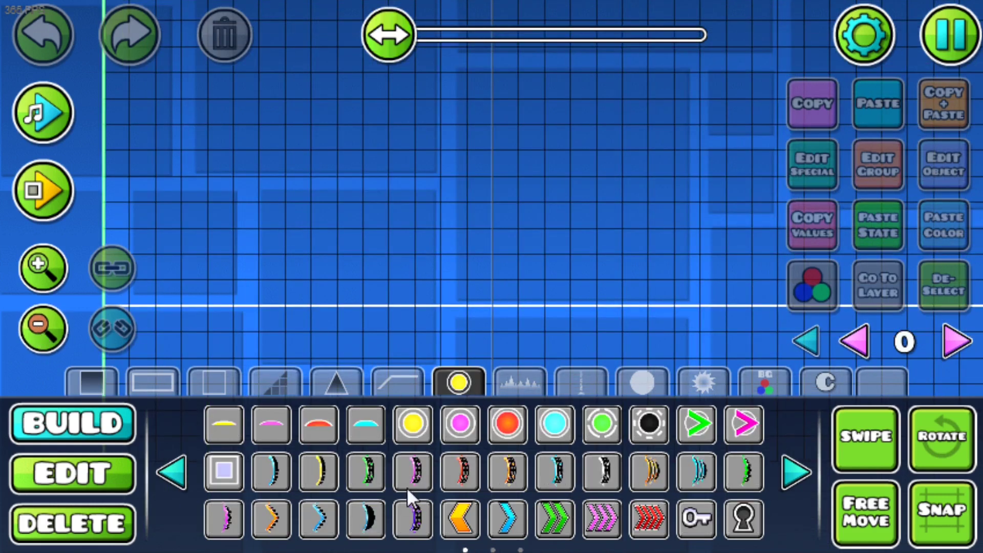
left_click(365, 424)
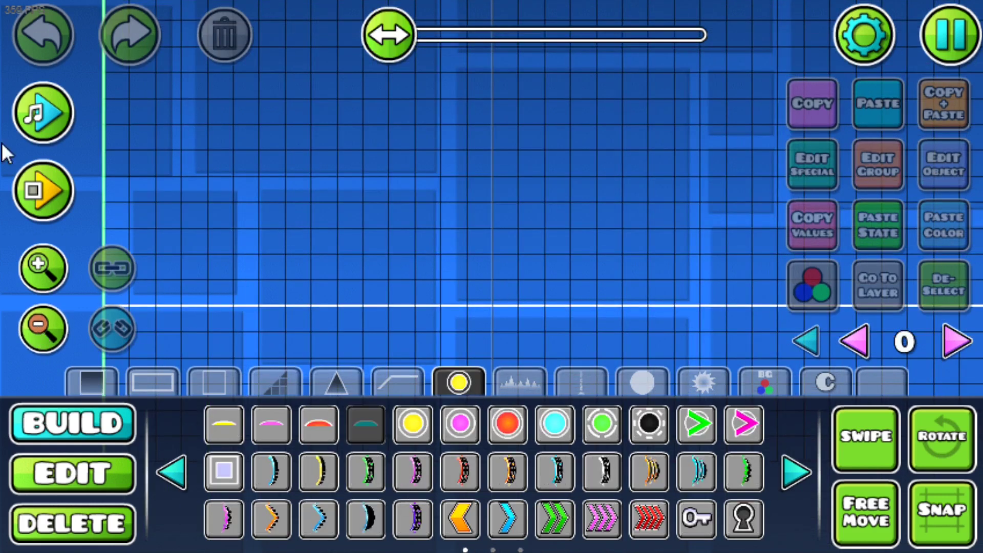
left_click(374, 511)
left_click(131, 247)
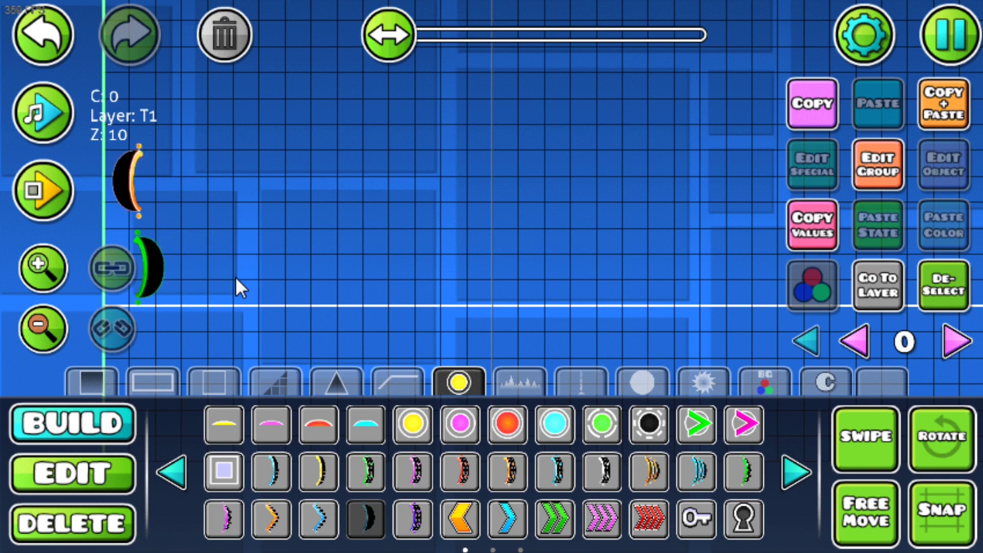
Zoom in and select the upper crescent portal in Edit mode.
left_click(72, 472)
left_click(43, 266)
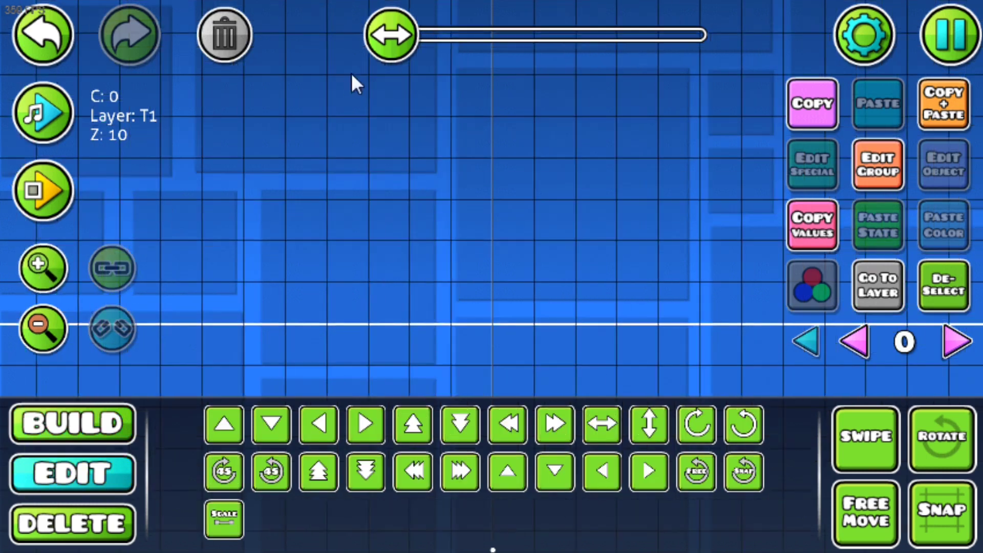
left_click_drag(389, 34, 254, 11)
left_click(578, 252)
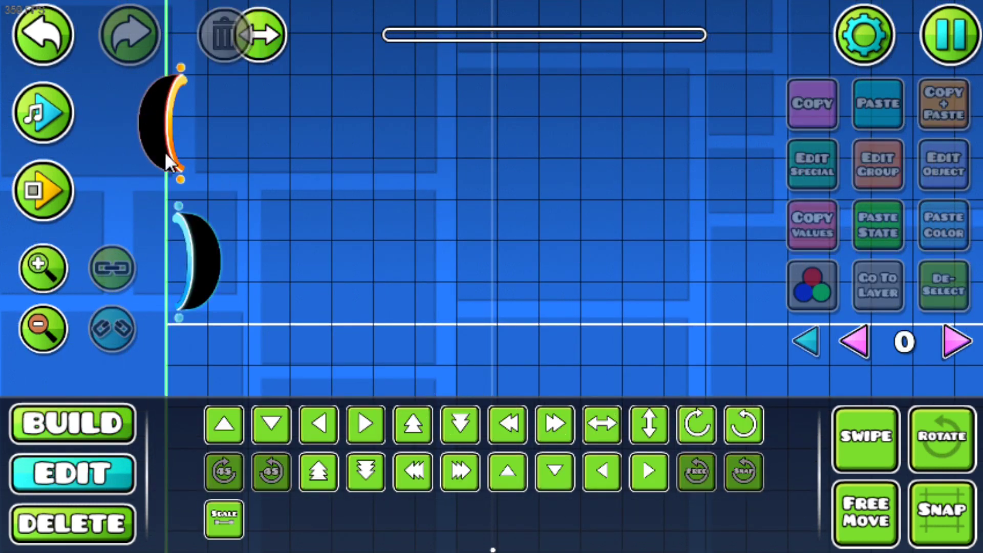
left_click(183, 169)
Place a green pad just after the portals and nudge it around the grid.
left_click(71, 423)
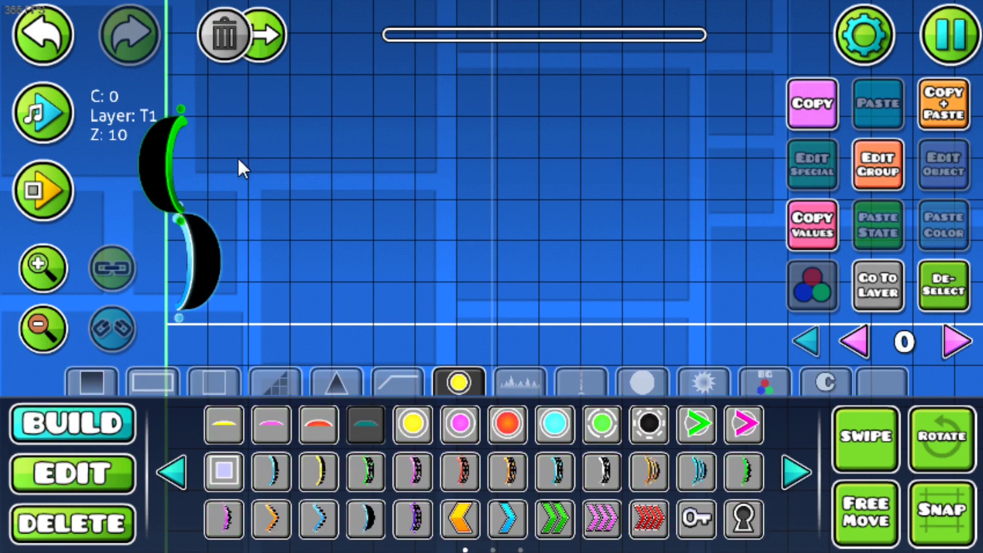
left_click(229, 238)
key("d")
key("d")
key("s")
key("a")
key("w")
Lower the green pad one grid step and tilt it with free rotation.
left_click(126, 464)
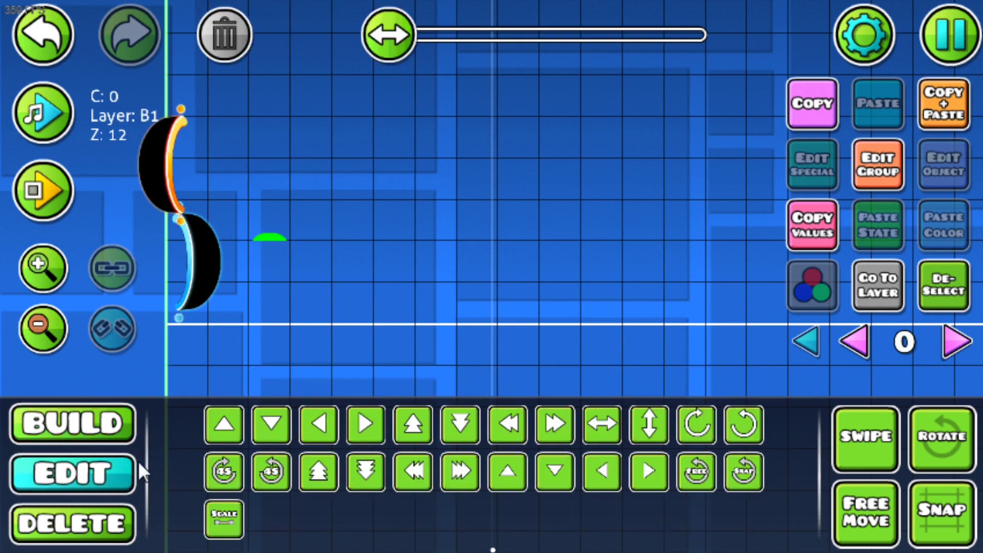
key("s")
left_click(942, 440)
left_click_drag(374, 274, 371, 255)
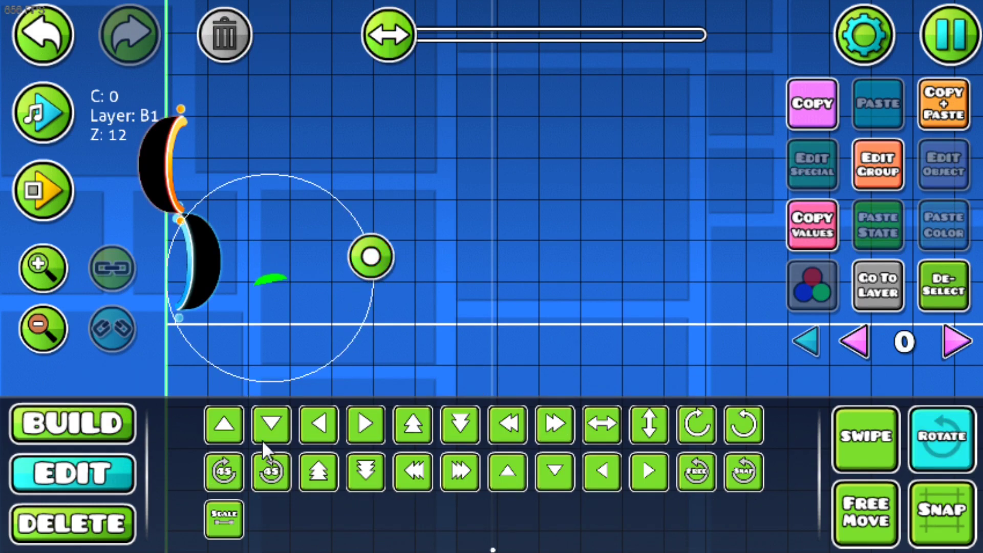
Playtest the wave opening, steering it once before stopping.
left_click(49, 188)
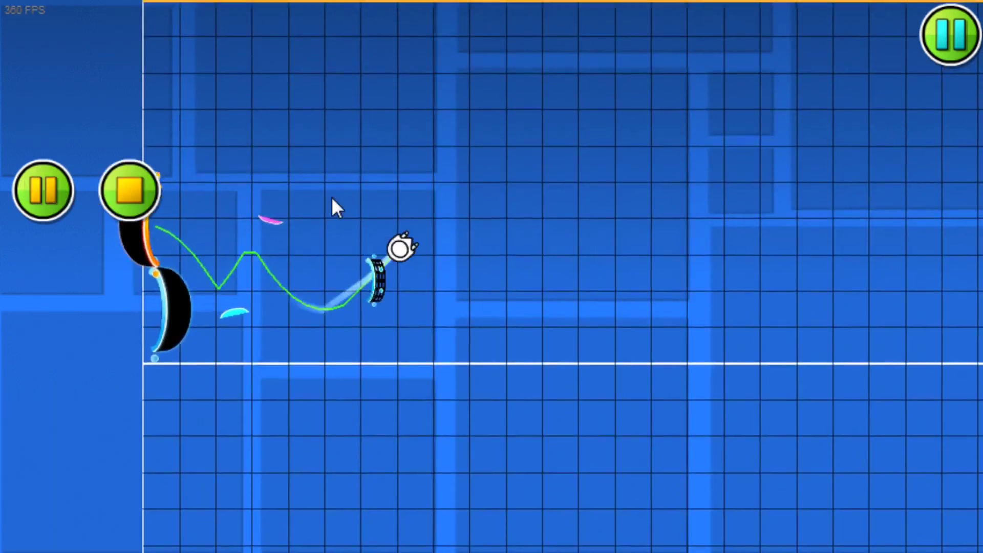
left_click(331, 196)
key("Escape")
left_click(398, 138)
Browse the slope and saw hazard object tabs in Build mode.
left_click(118, 424)
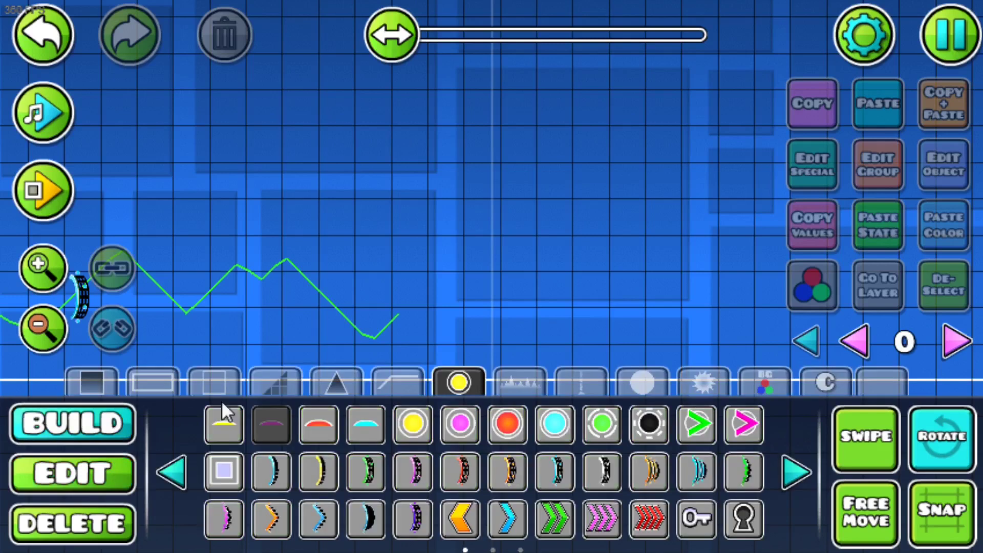
left_click(271, 382)
left_click(699, 388)
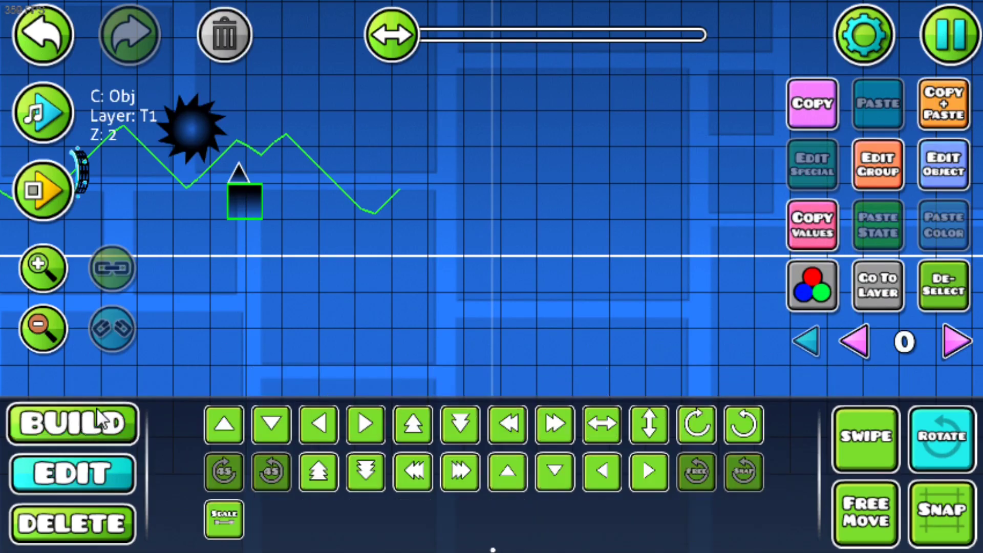
Place a small spike above the spike block.
left_click(338, 383)
left_click(371, 423)
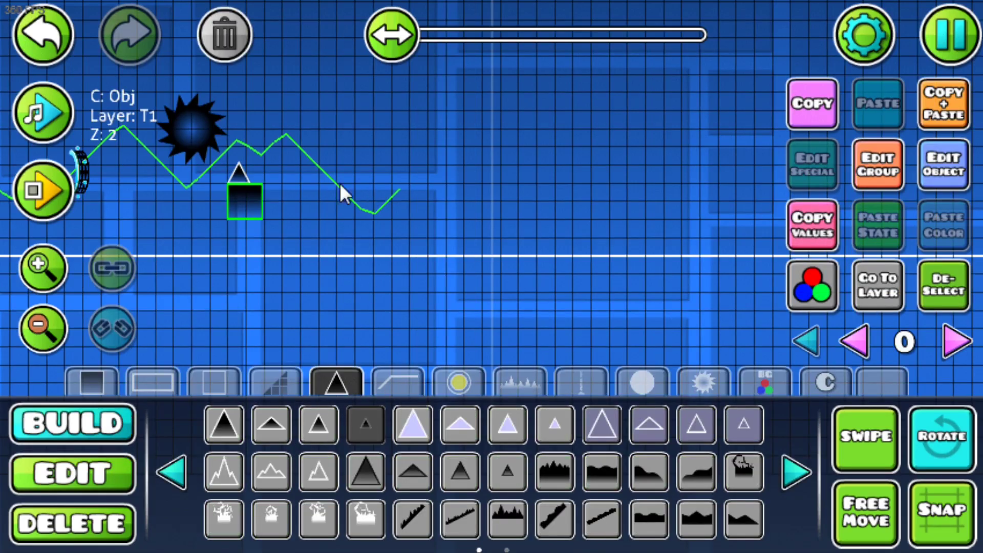
left_click(253, 147)
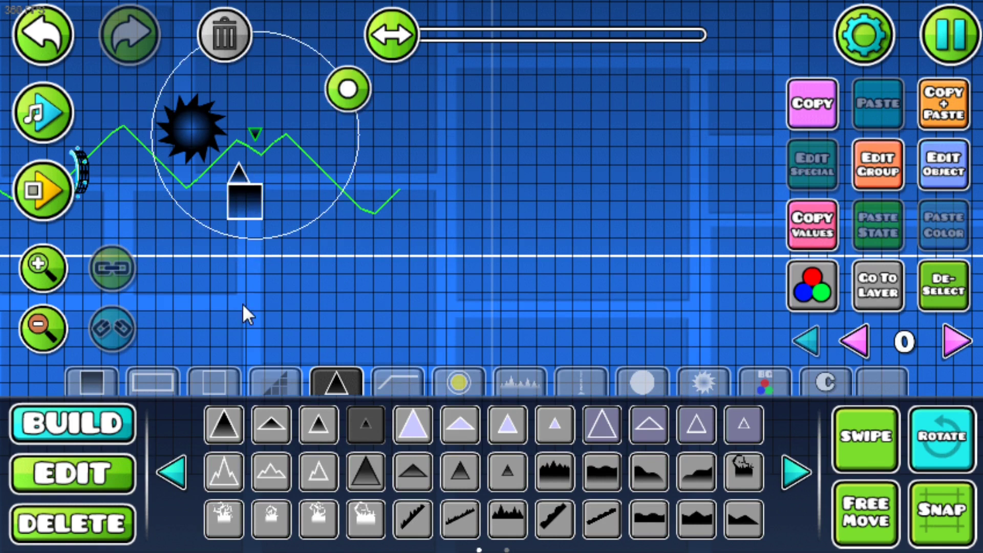
left_click(93, 481)
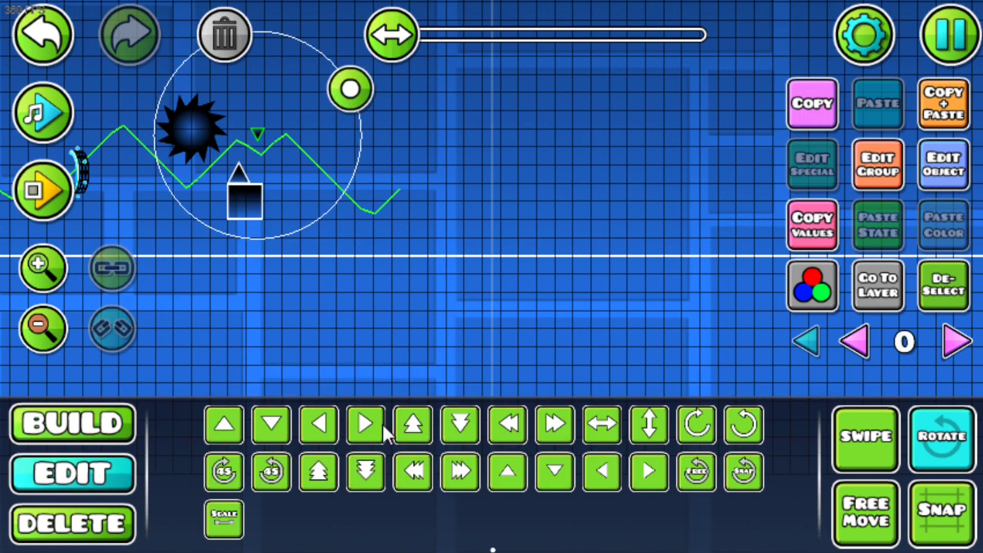
Place a thin outline block ledge above the small spike.
left_click(73, 423)
left_click(287, 385)
left_click(237, 387)
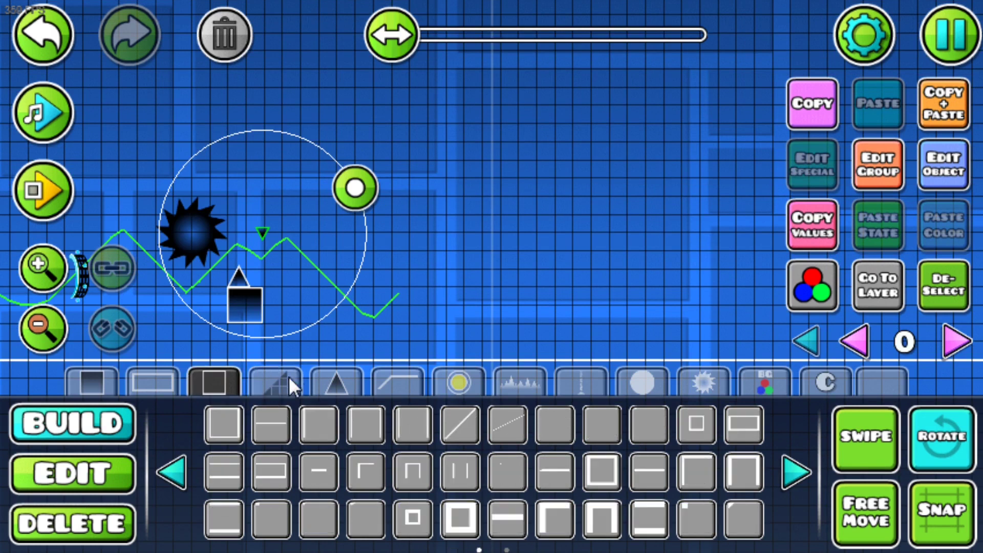
left_click(743, 422)
left_click(267, 221)
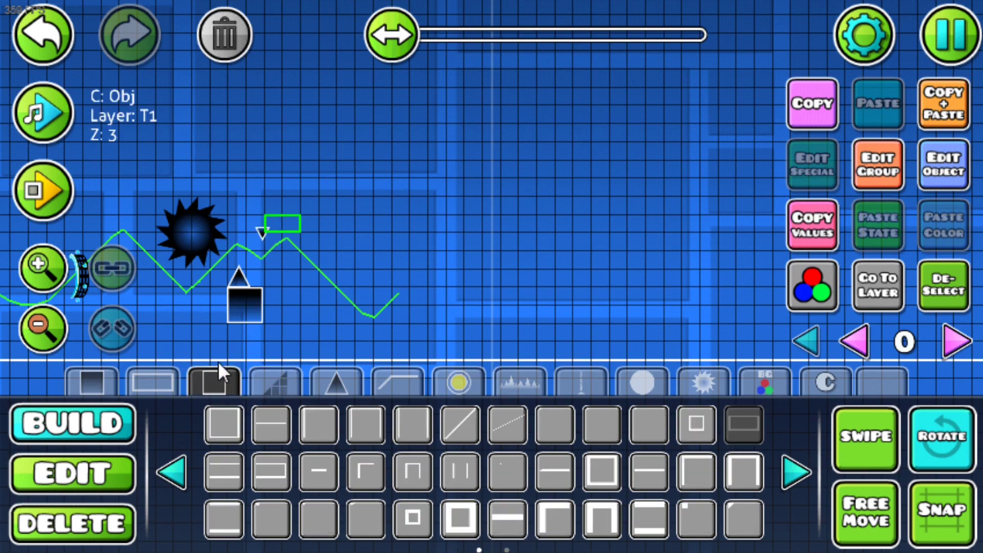
key("2")
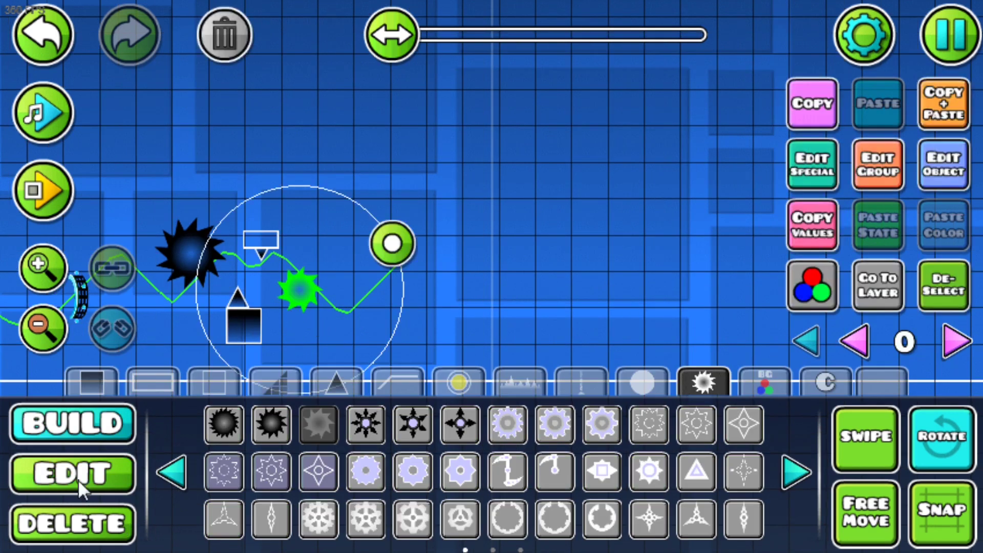
Move the green saw left and down, then scale it to 0.69.
left_click(82, 487)
left_click(309, 429)
left_click(271, 427)
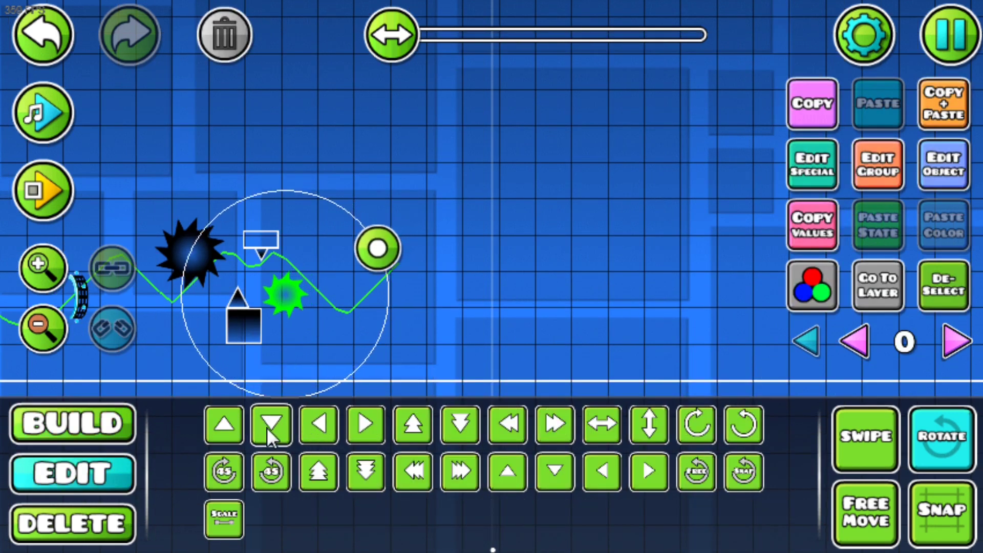
left_click(224, 517)
left_click_drag(192, 272, 155, 256)
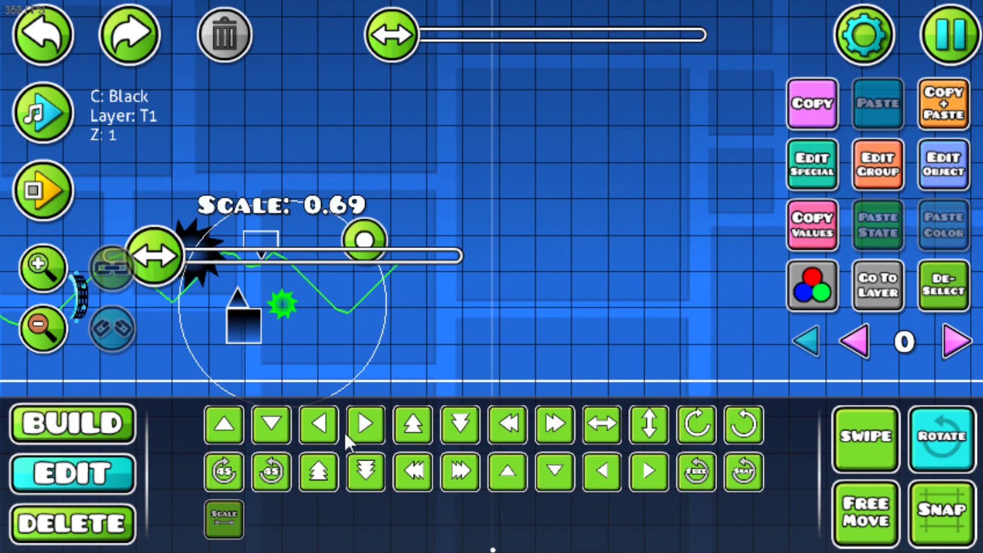
key("shift+d")
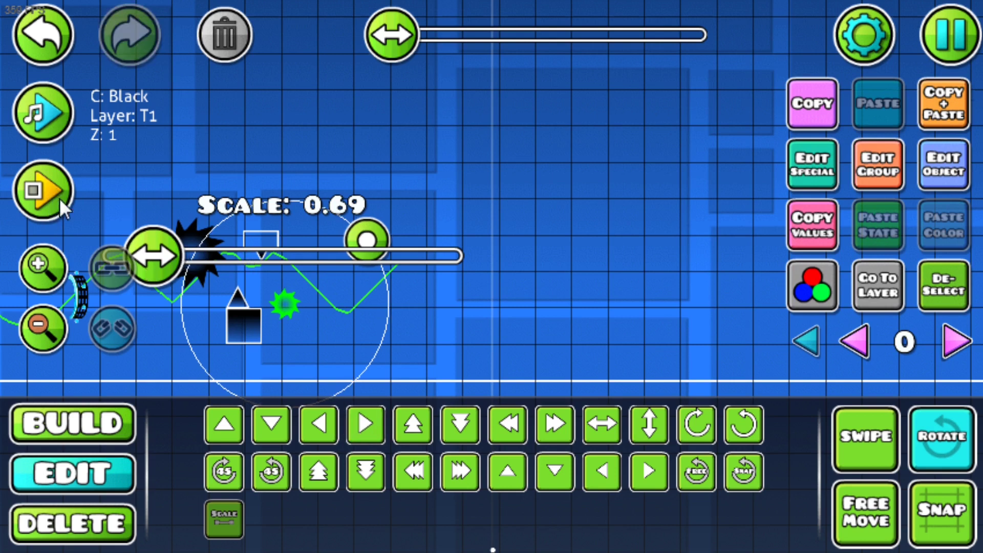
Place a dark block in the zigzag gap and swap it for another block type.
key("1")
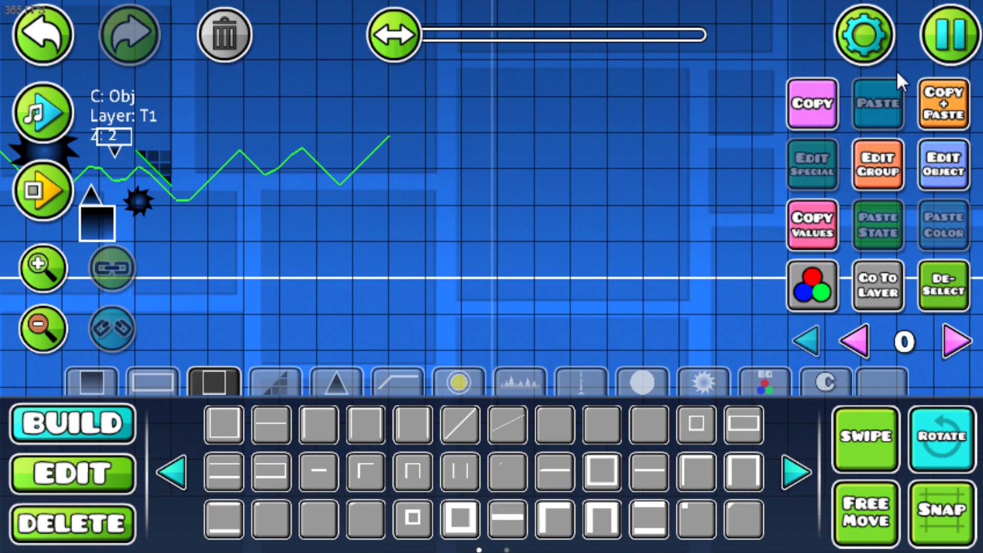
left_click(939, 101)
left_click(98, 381)
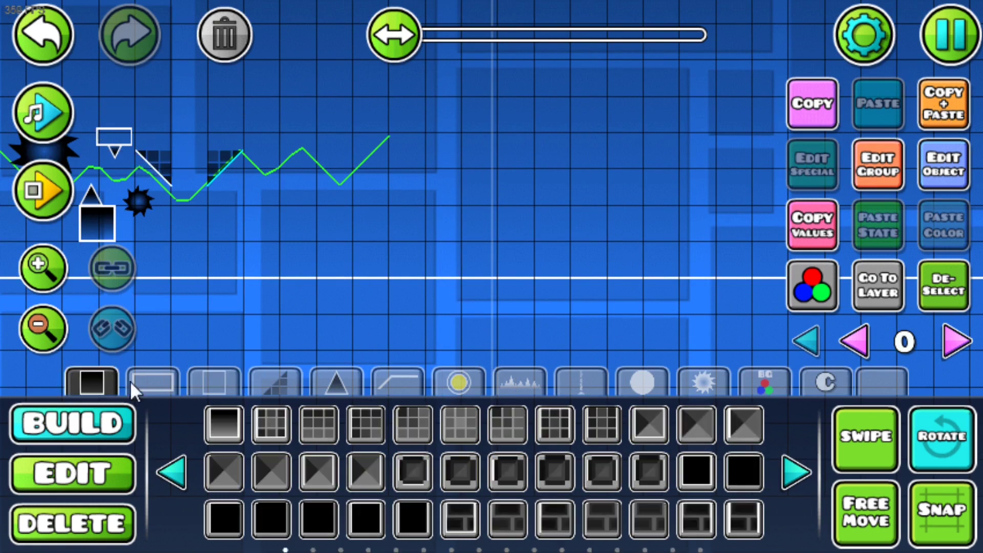
left_click(190, 177)
left_click(215, 384)
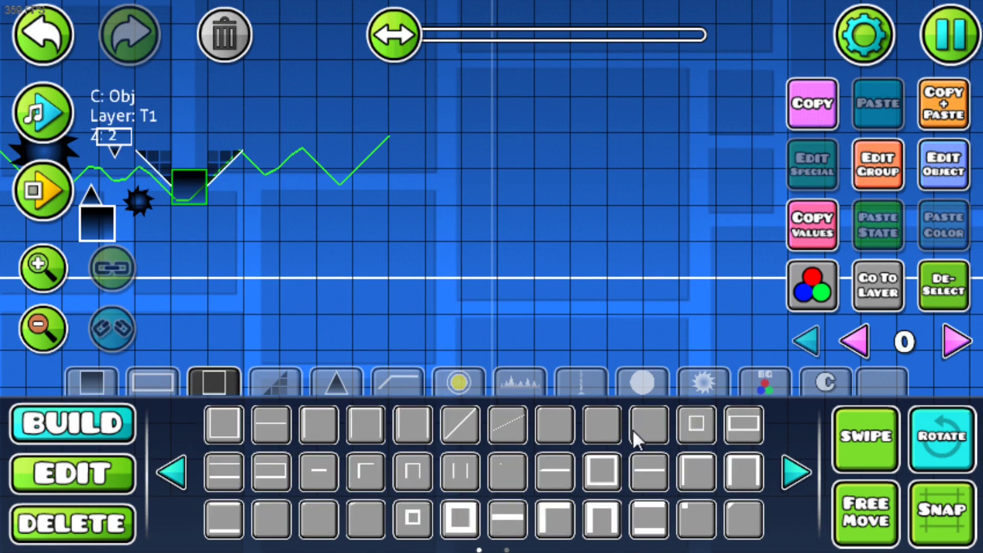
left_click(698, 426)
Add a small spike beneath the dark block.
left_click(339, 390)
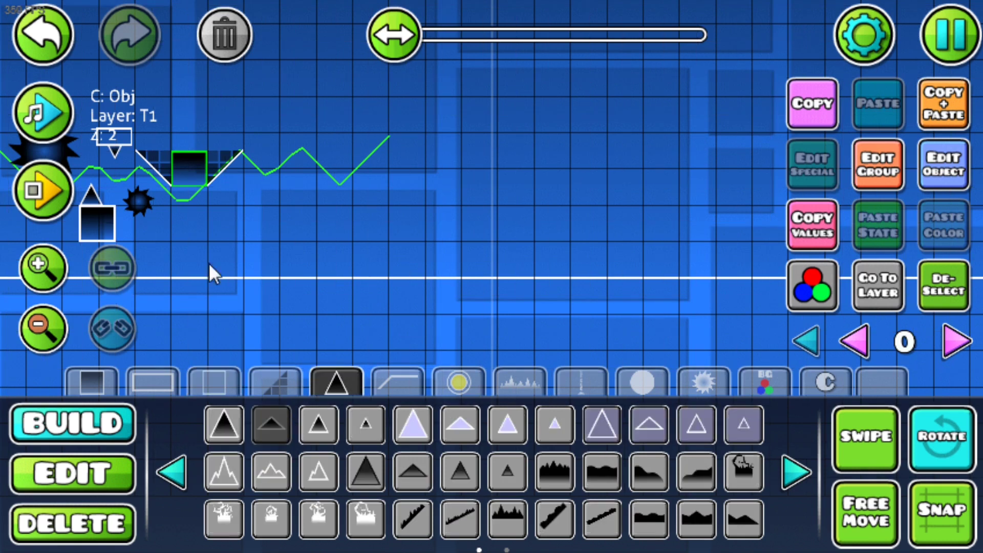
left_click(189, 195)
left_click(223, 379)
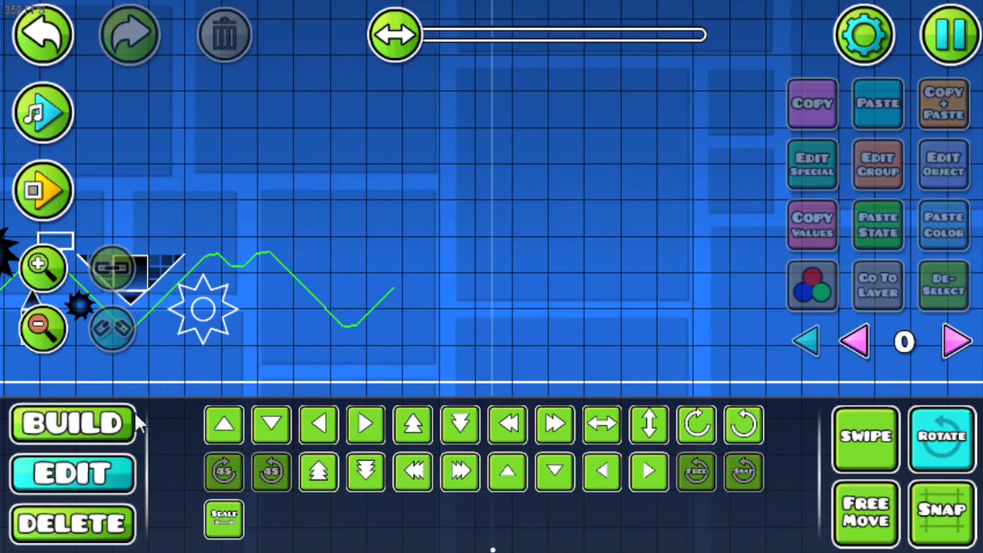
left_click(131, 417)
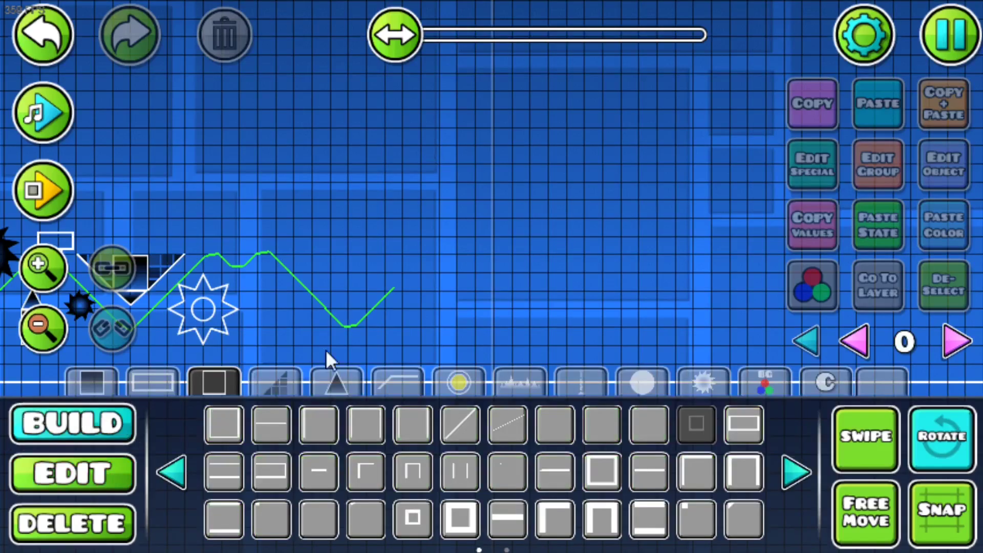
Place a serrated saw-edge spike along the rising trail, lowered one block.
left_click(338, 389)
left_click(459, 517)
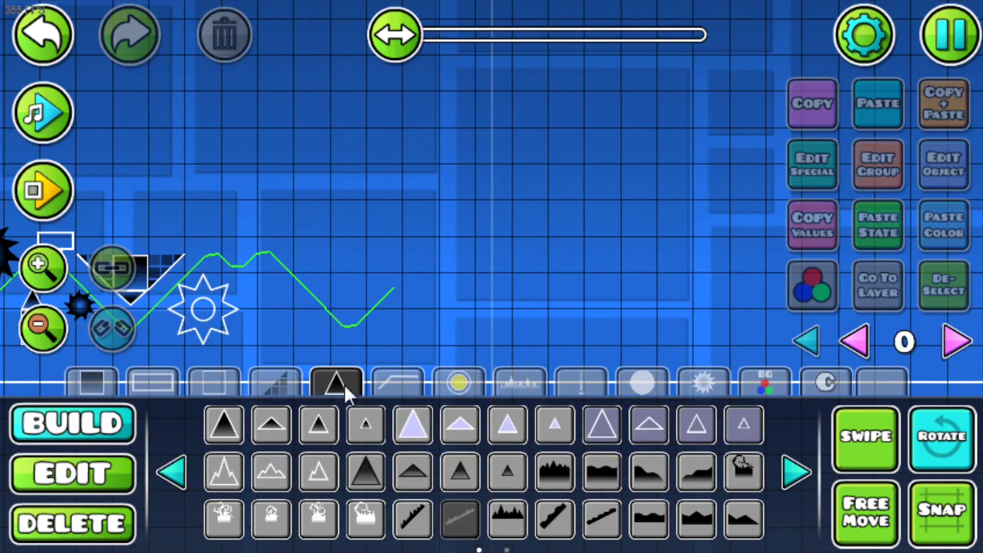
left_click(198, 205)
key("s")
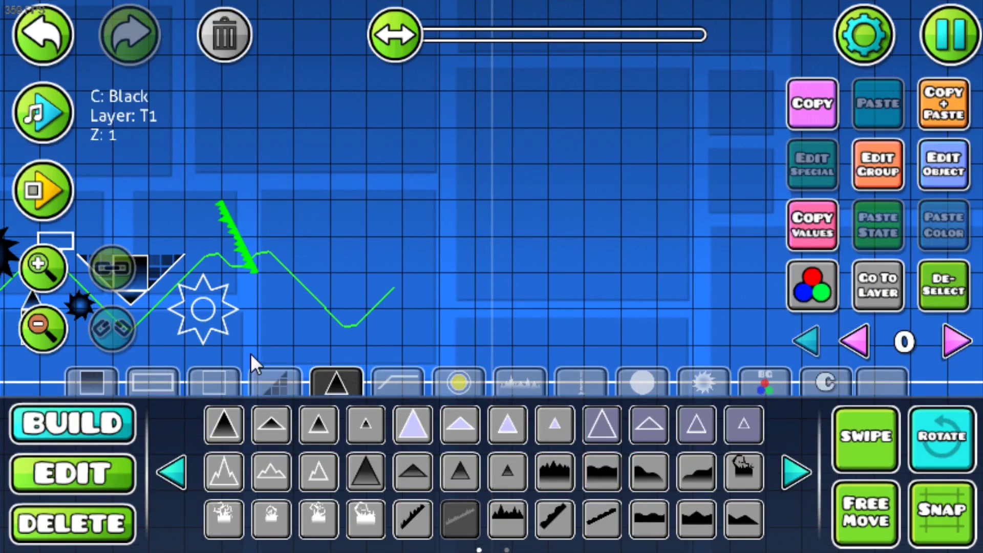
Place a plain solid block above the sloped structure.
left_click(235, 383)
left_click(228, 424)
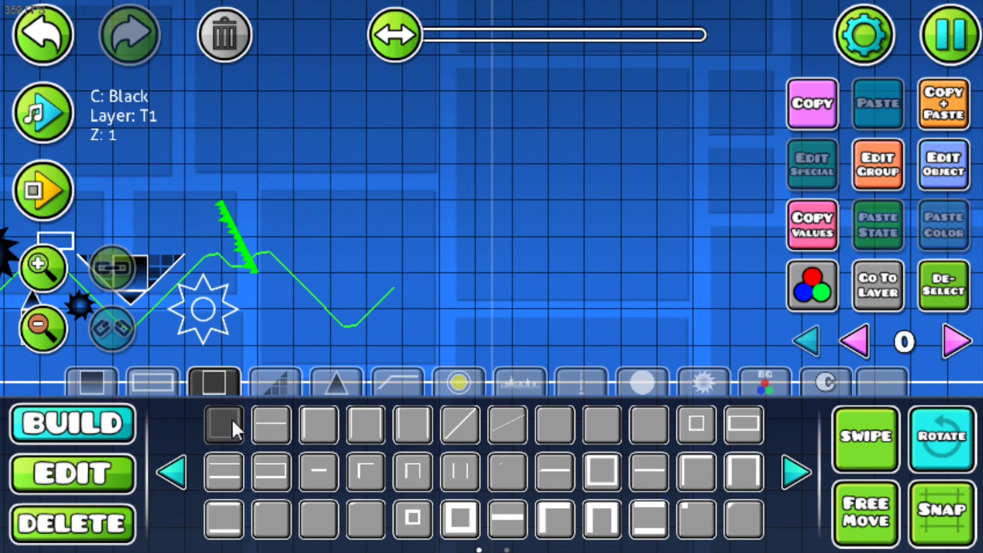
left_click(168, 236)
left_click(702, 424)
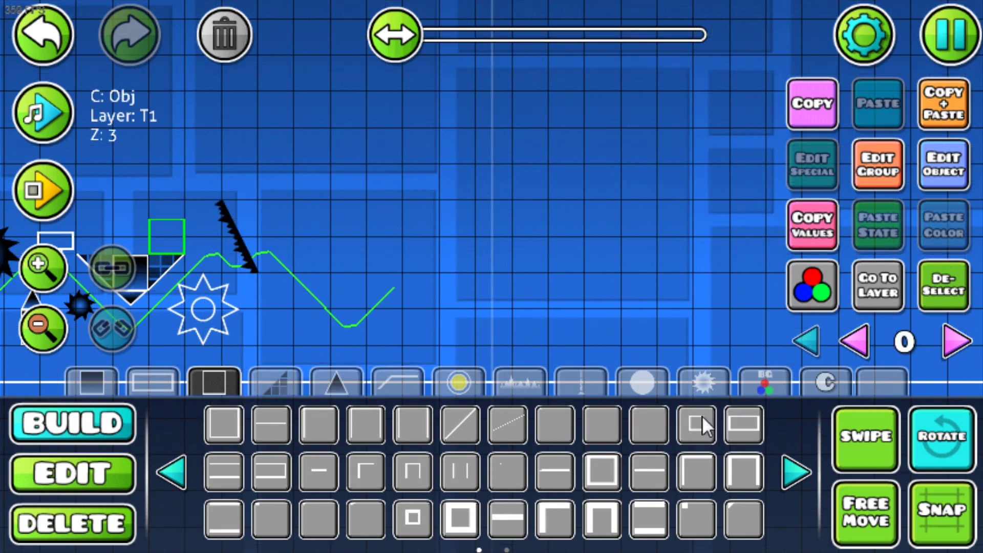
Stack duplicated blocks upward into a column above the slope.
left_click(942, 115)
key("w")
key("w")
left_click(943, 284)
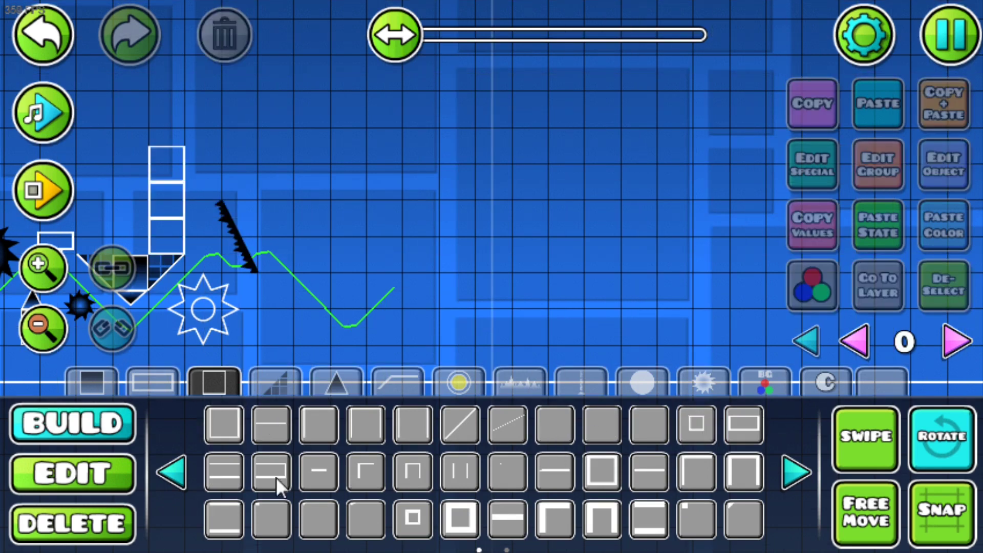
key("2")
Duplicate the black serrated spike and mirror the copy into a V.
left_click(238, 238)
left_click(942, 115)
left_click(602, 423)
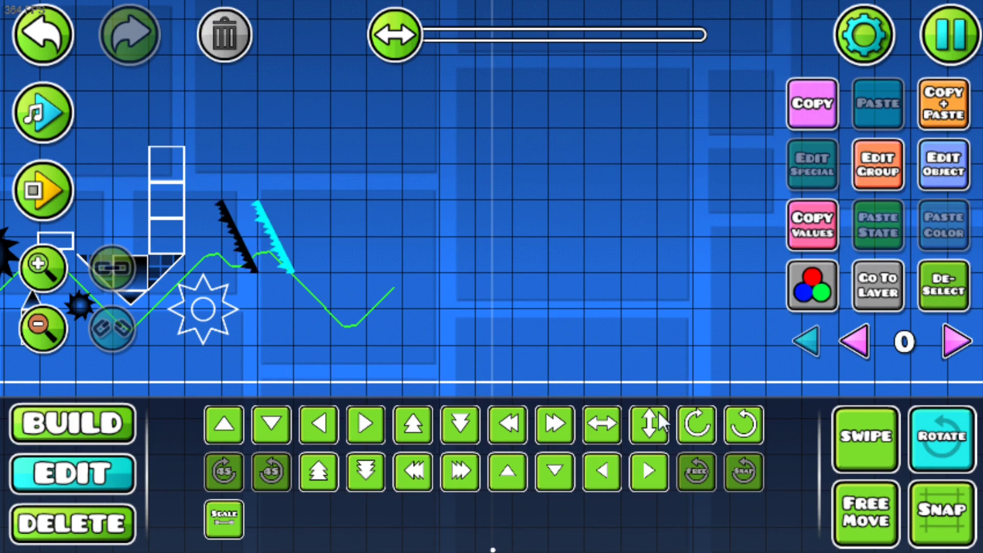
scroll(430, 263, "up", 1)
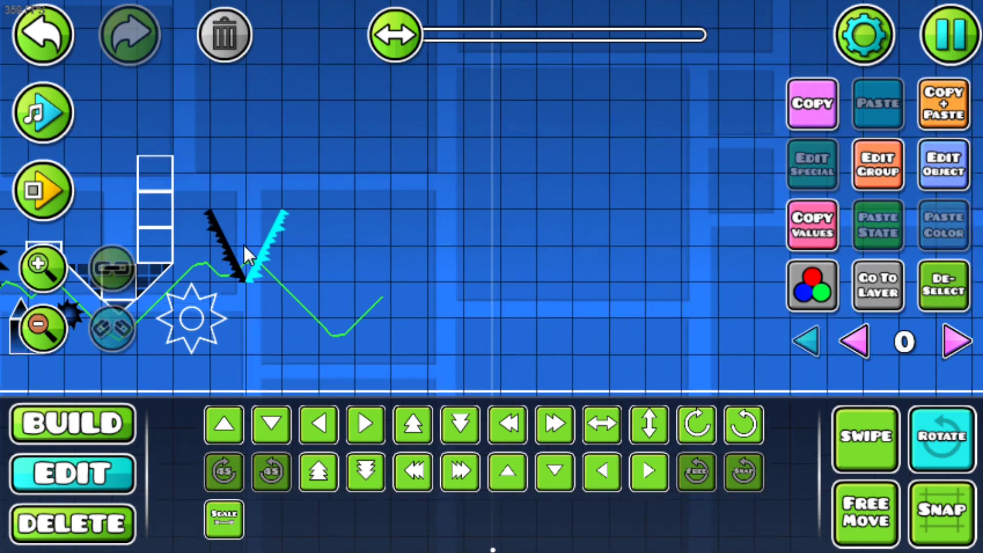
Shift both serrated spikes together left, up and right into position.
left_click_drag(296, 254, 221, 376)
left_click(113, 423)
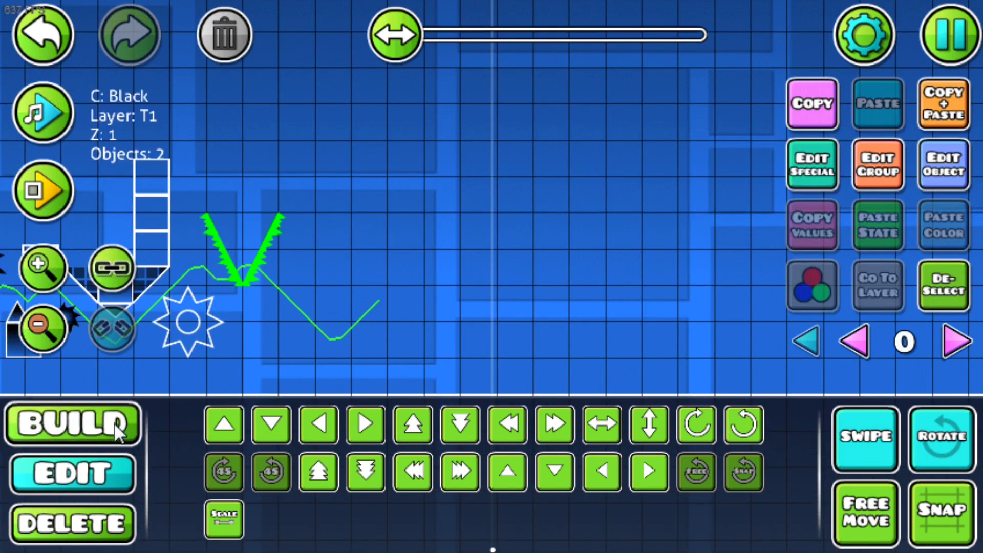
key("a")
key("w")
key("d")
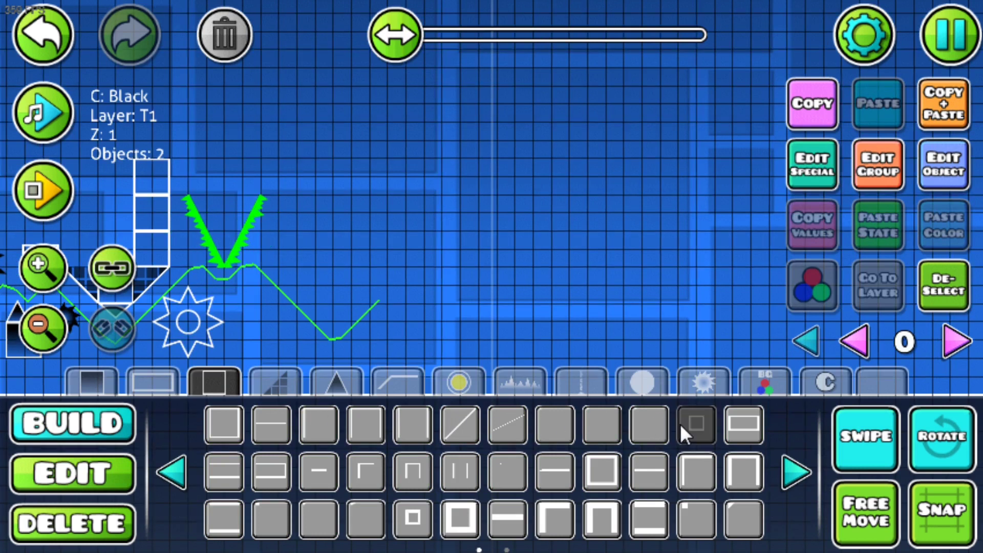
Place a small spike under the trail peak.
left_click(335, 384)
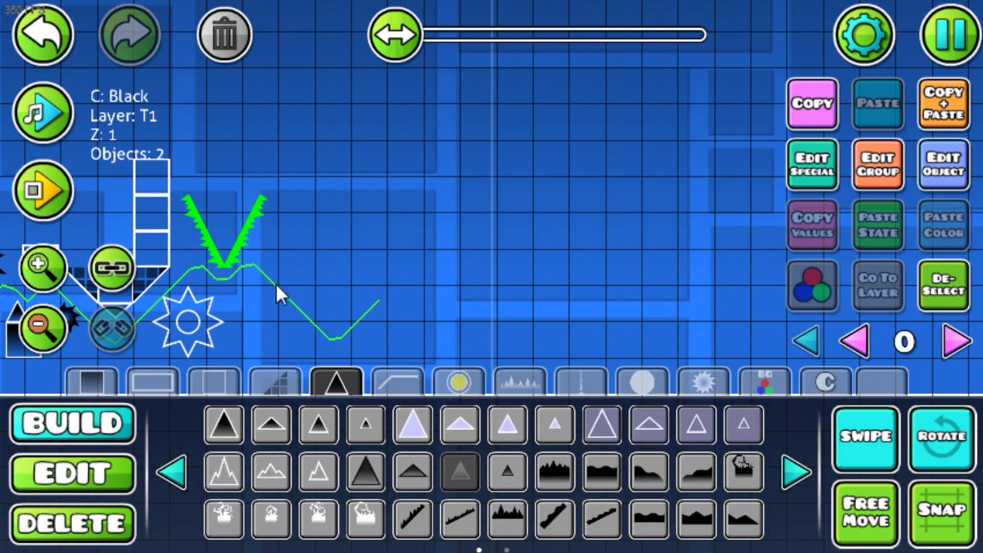
left_click(260, 307)
left_click(234, 407)
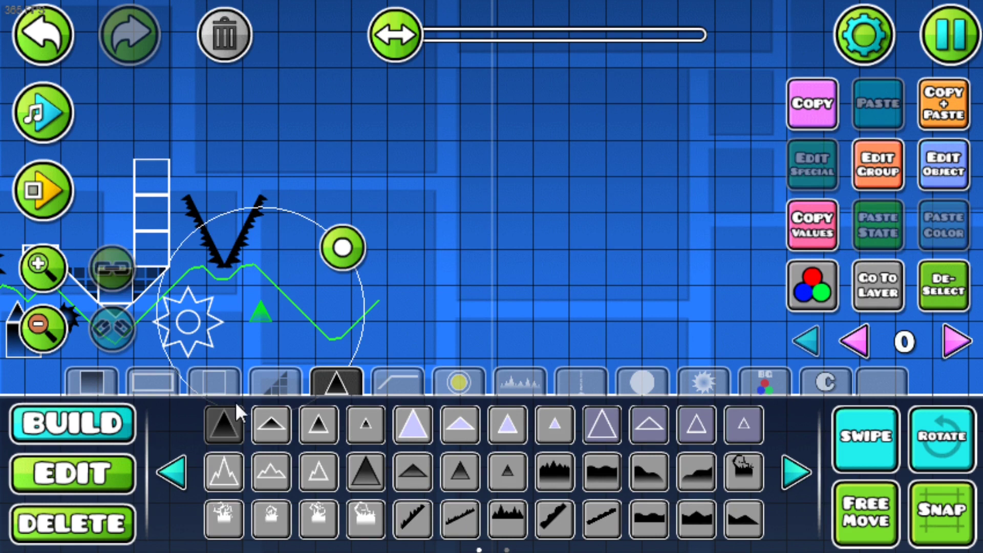
left_click(358, 427)
left_click(266, 316)
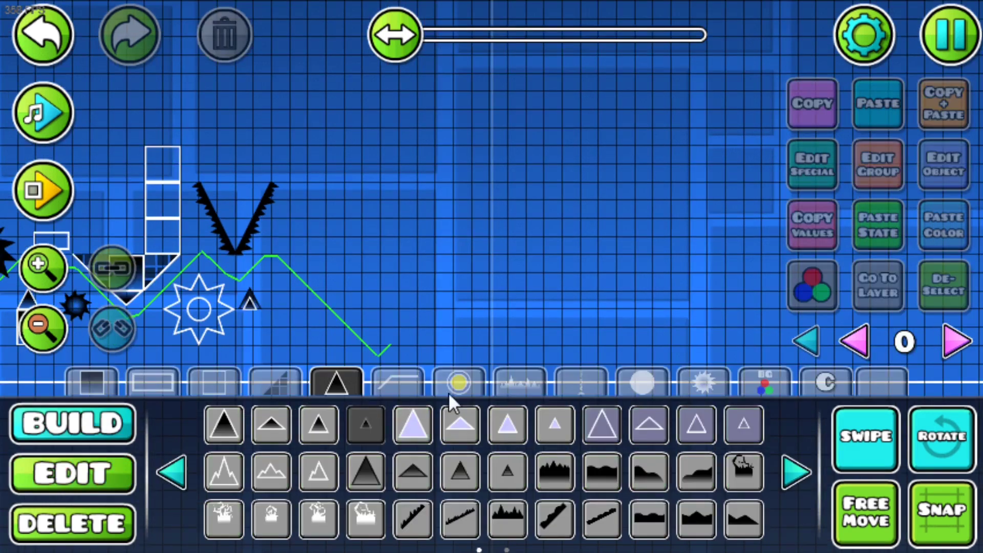
Place a dark curved arc beside the spikes and rotate it clockwise.
left_click(457, 384)
left_click(285, 471)
left_click(287, 256)
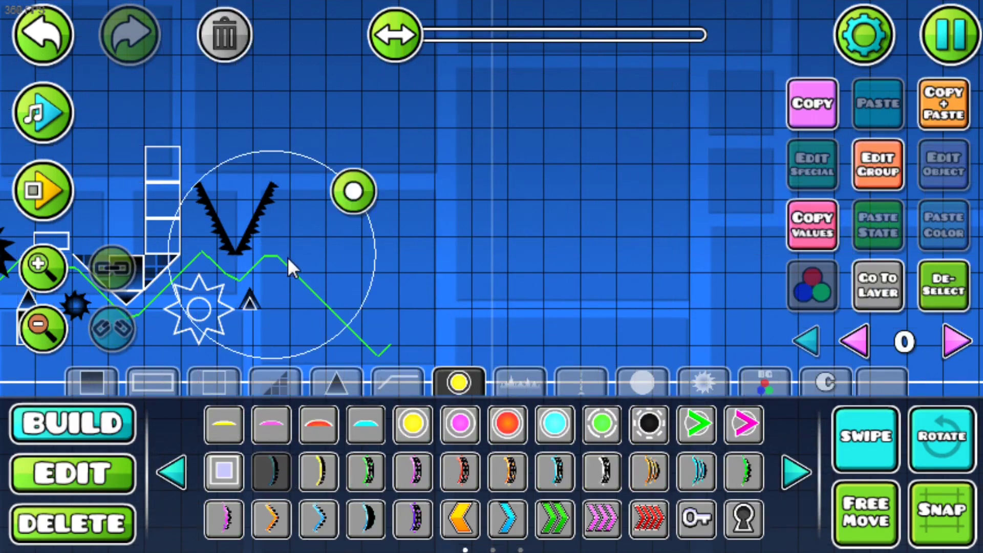
left_click(77, 473)
left_click(271, 471)
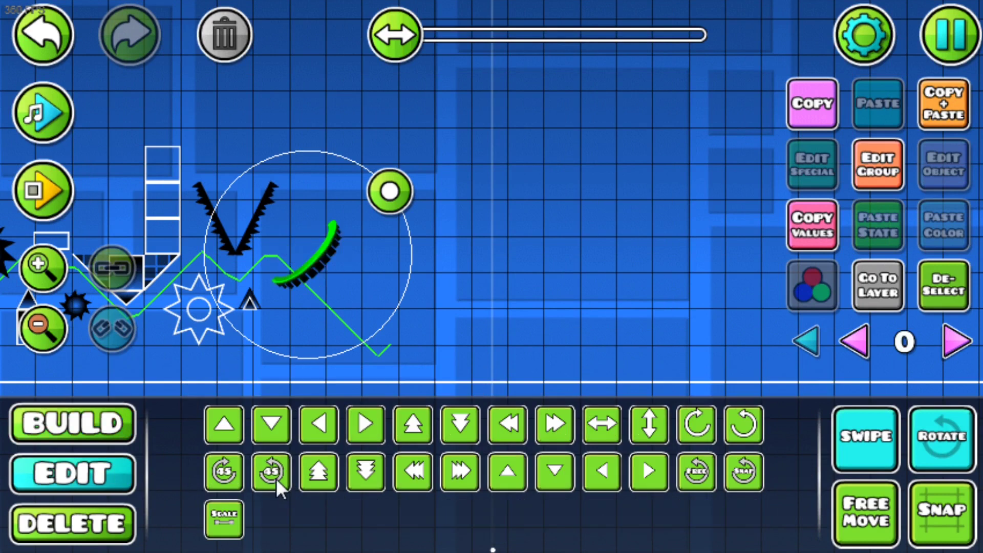
double_click(275, 478)
Scale the curved arc to 0.54 and nudge it left into place.
left_click(224, 519)
mouse_move(251, 222)
left_mouse_down()
mouse_move(137, 220)
mouse_move(146, 222)
left_mouse_up()
left_click(322, 431)
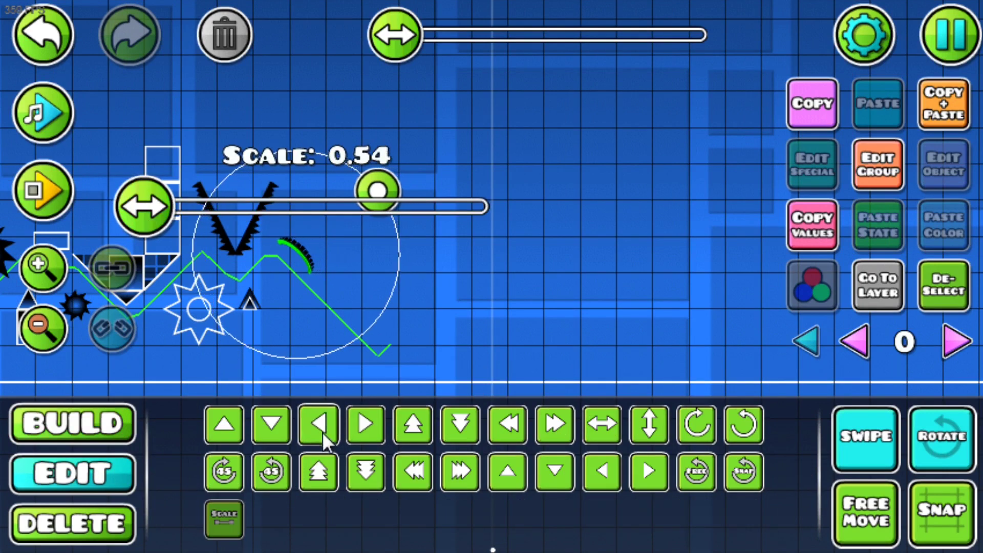
left_click(322, 432)
left_click(221, 422)
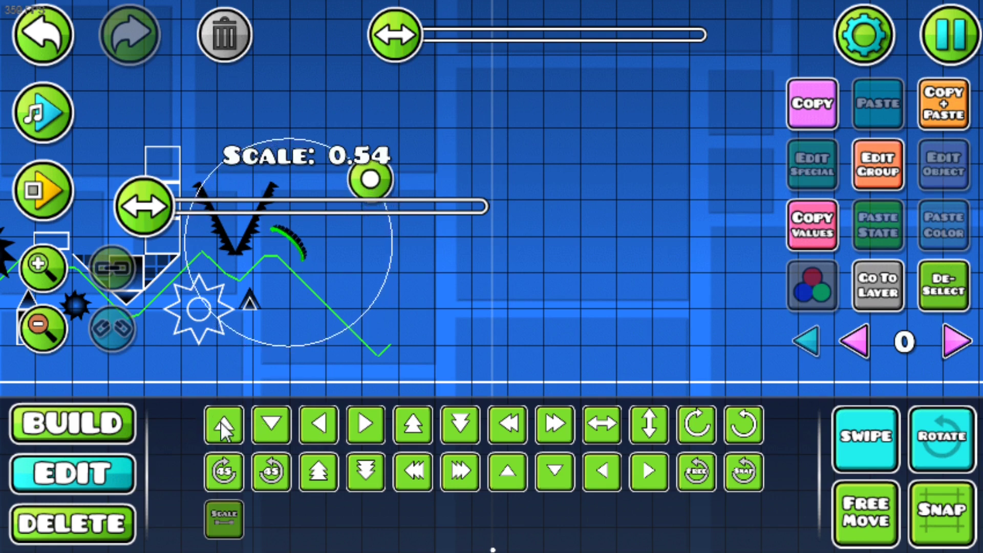
left_click(318, 423)
Playtest the wave through the obstacles.
left_click(41, 204)
left_click(443, 210)
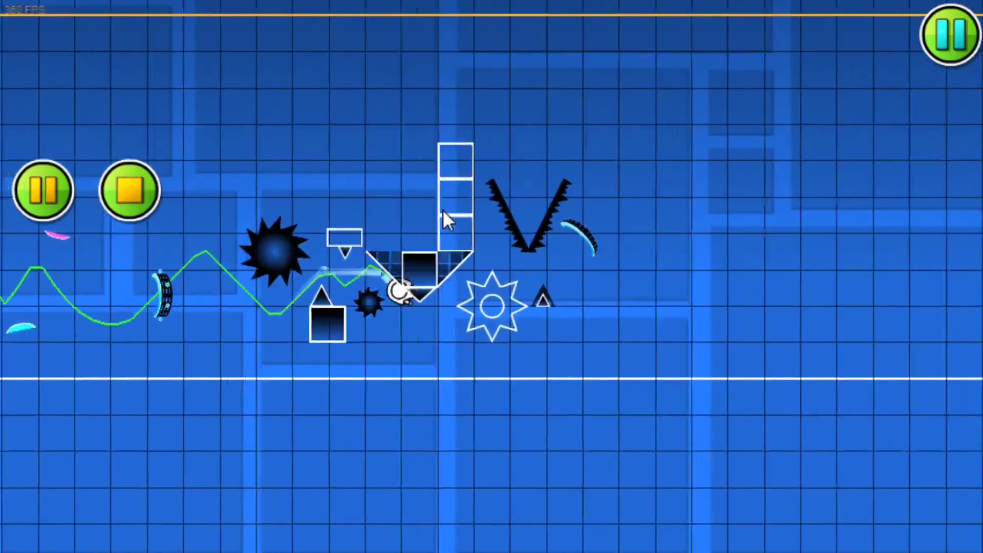
left_click(442, 210)
left_click(442, 210)
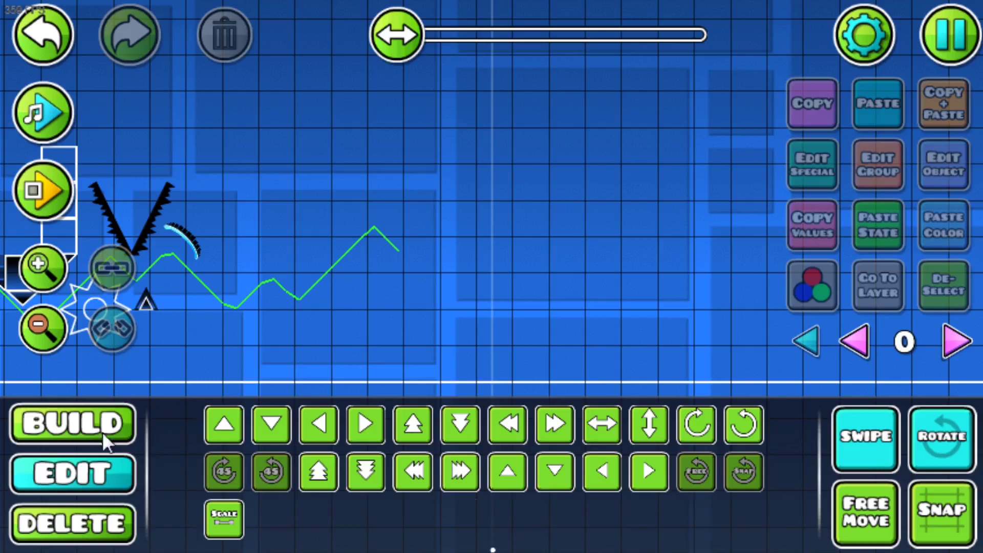
Swipe-select the 14 stray curved objects and delete them.
left_click(102, 440)
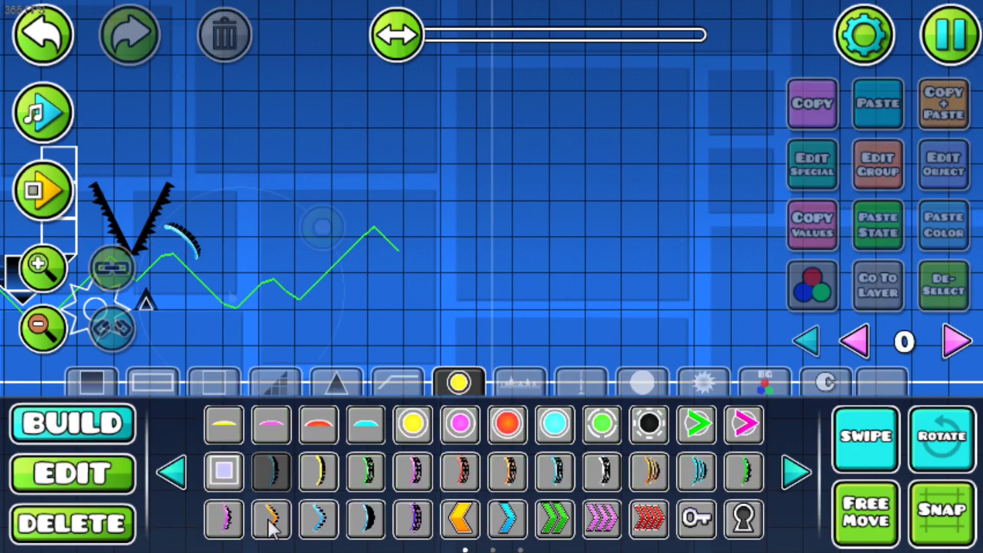
left_click_drag(225, 322, 112, 477)
left_click(111, 477)
scroll(180, 97, "up", 3)
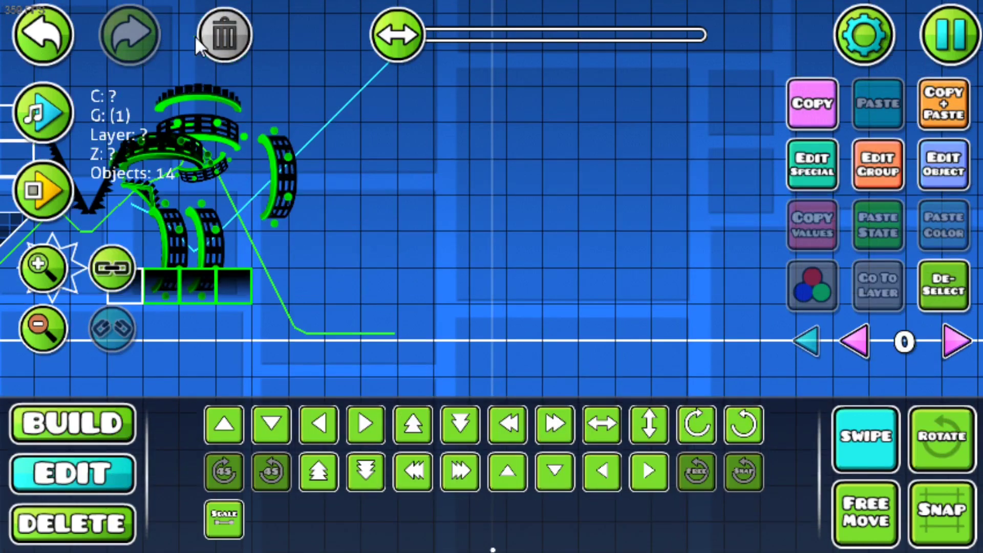
left_click(226, 34)
Delete the black block under the small spike, then playtest again.
scroll(311, 25, "up", 3)
scroll(392, 56, "left", 3)
left_click(185, 298)
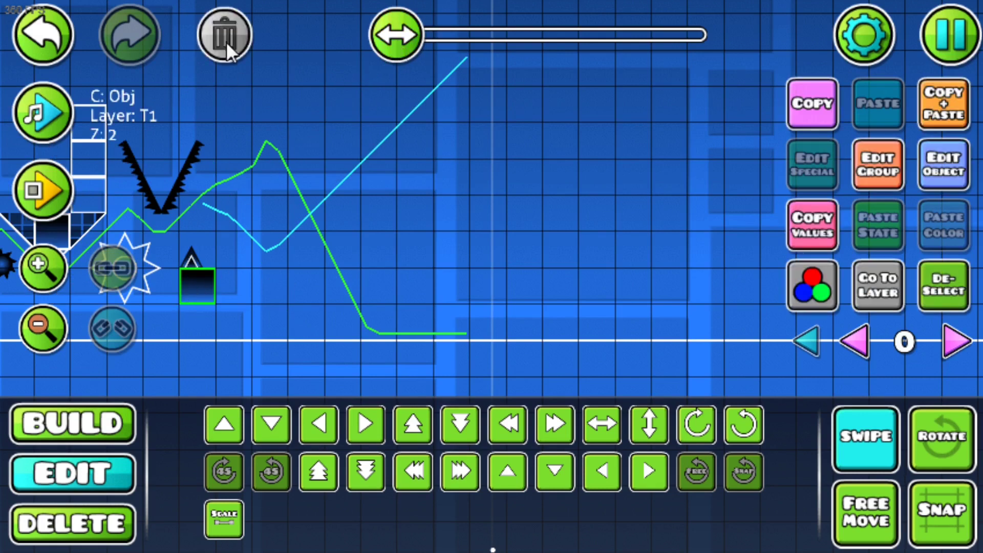
left_click(223, 36)
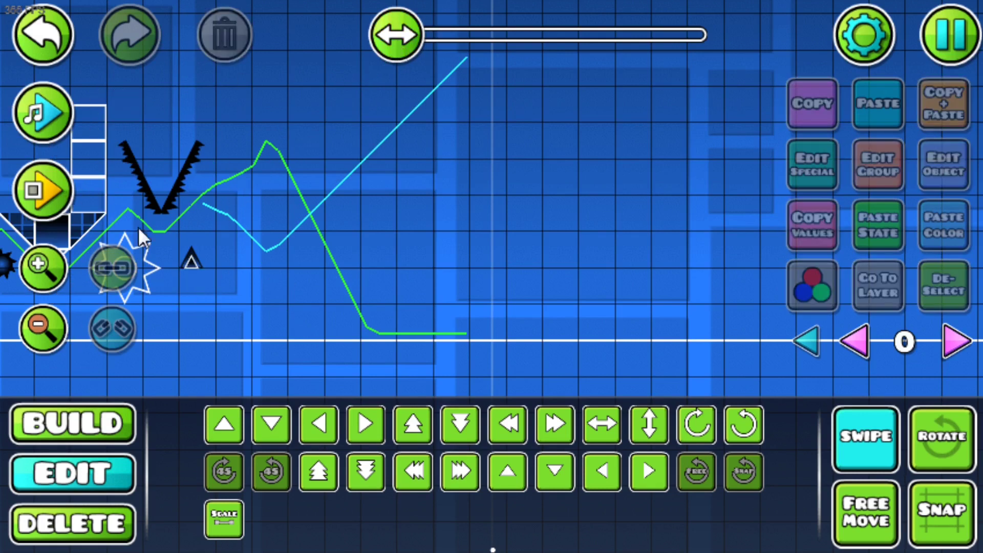
left_click(196, 278)
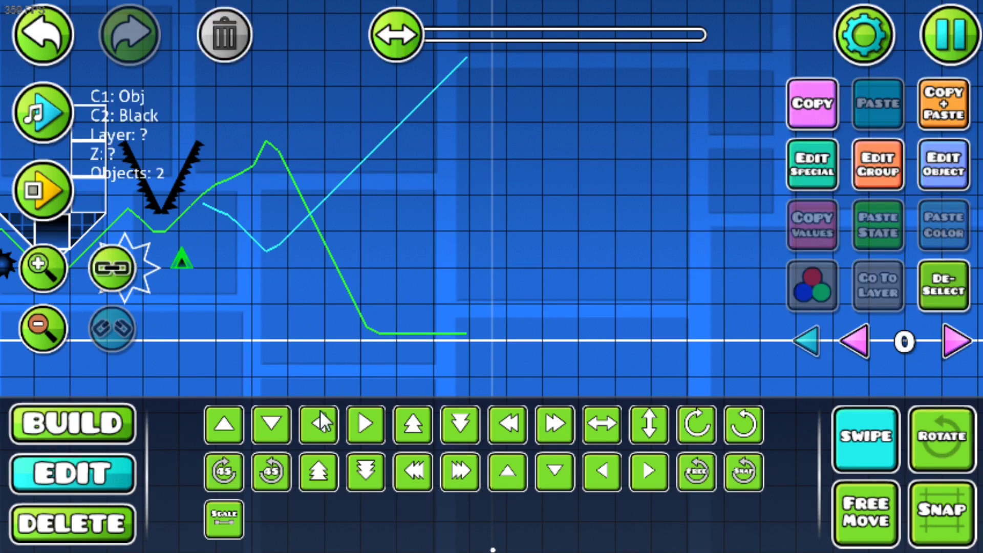
left_click(63, 179)
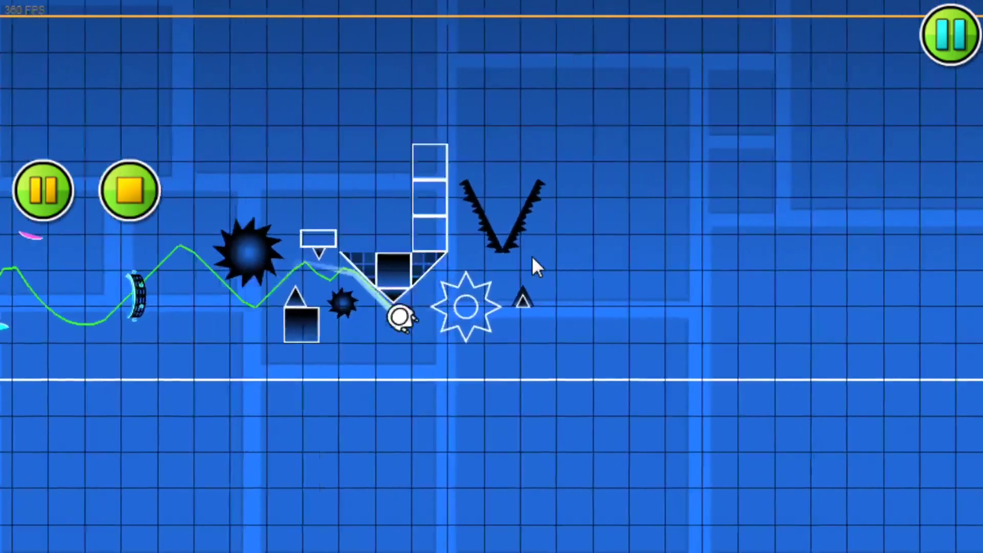
Resize the arc to 1.04, then shrink it to about 0.58 scale.
key("Return")
left_click(459, 383)
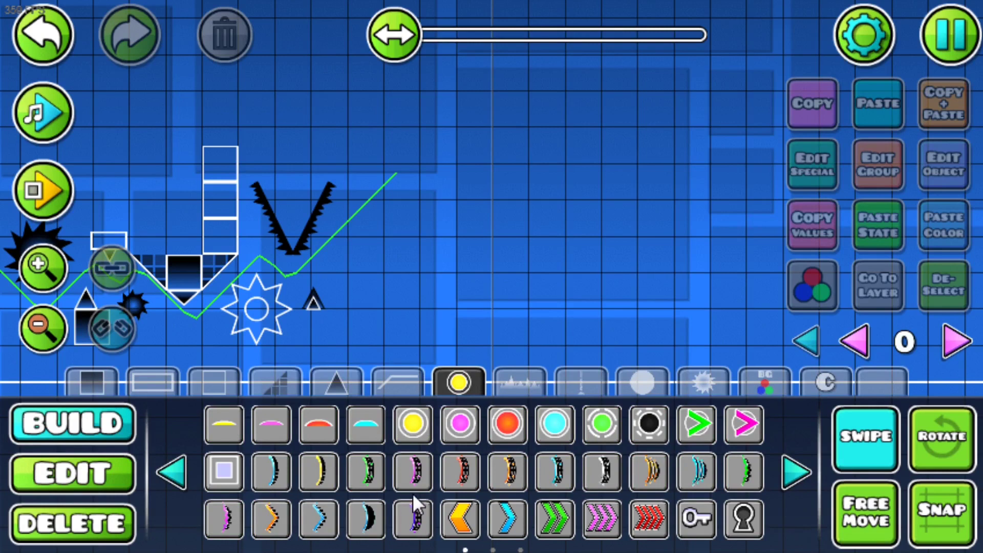
mouse_move(160, 193)
left_mouse_down()
mouse_move(321, 418)
mouse_move(244, 435)
left_mouse_up()
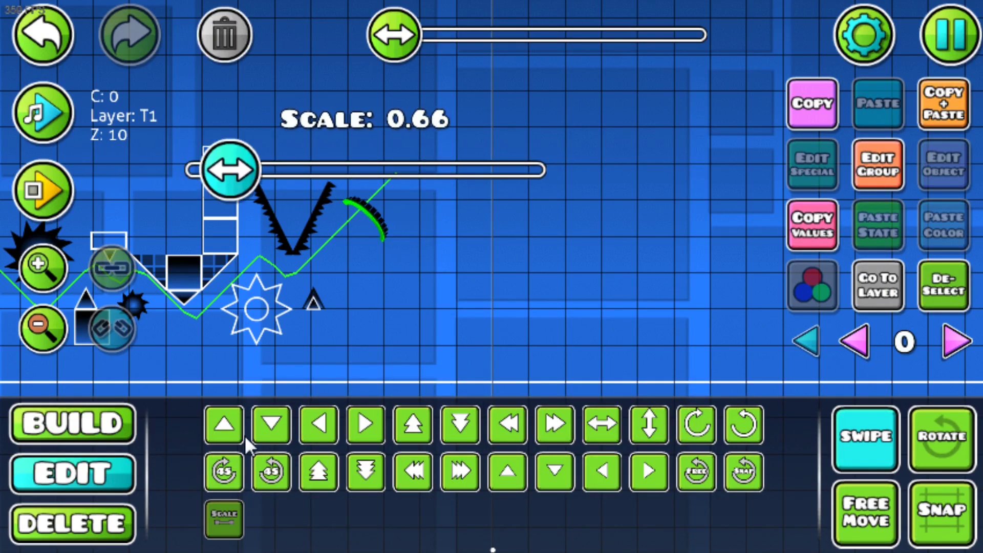
mouse_move(229, 170)
left_mouse_down()
mouse_move(215, 184)
mouse_move(193, 183)
left_mouse_up()
Test-play the level and browse the object categories.
left_click(31, 199)
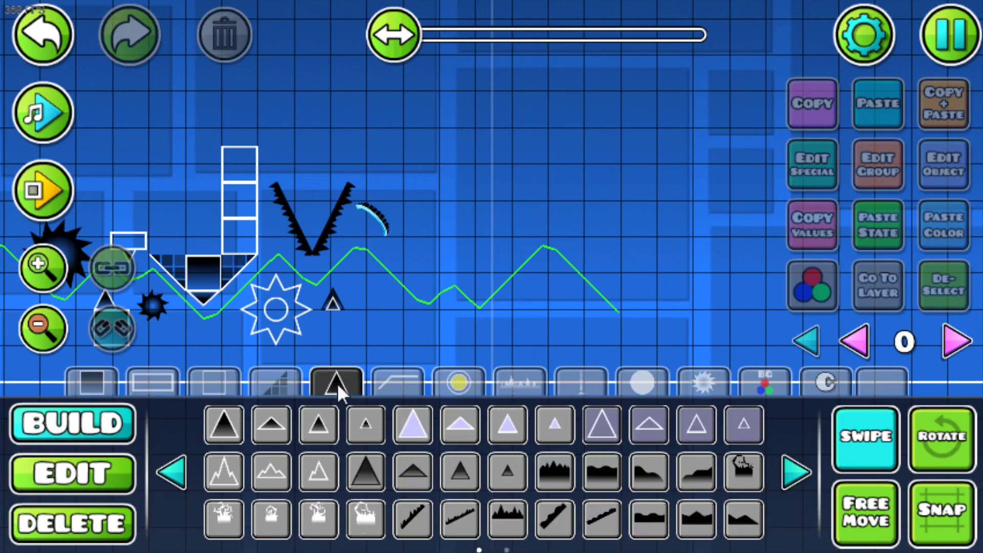
left_click(458, 381)
left_click(352, 378)
Place a right-pointing spike after the block row.
left_click(702, 381)
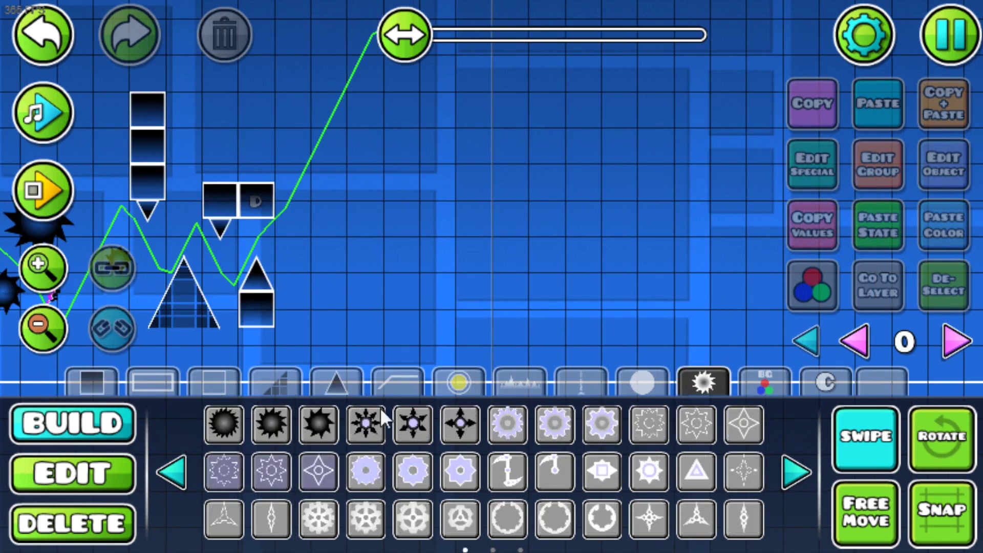
left_click(320, 389)
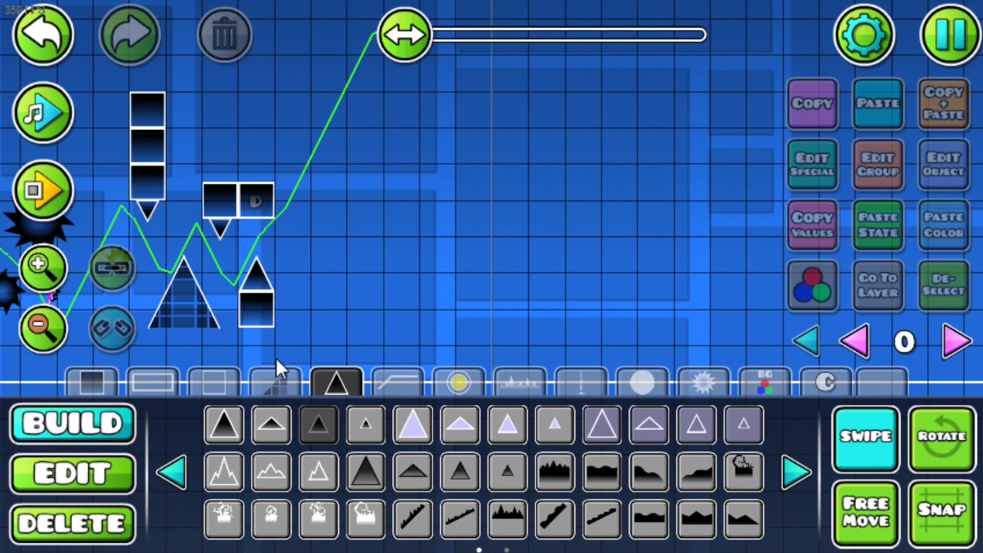
left_click(289, 190)
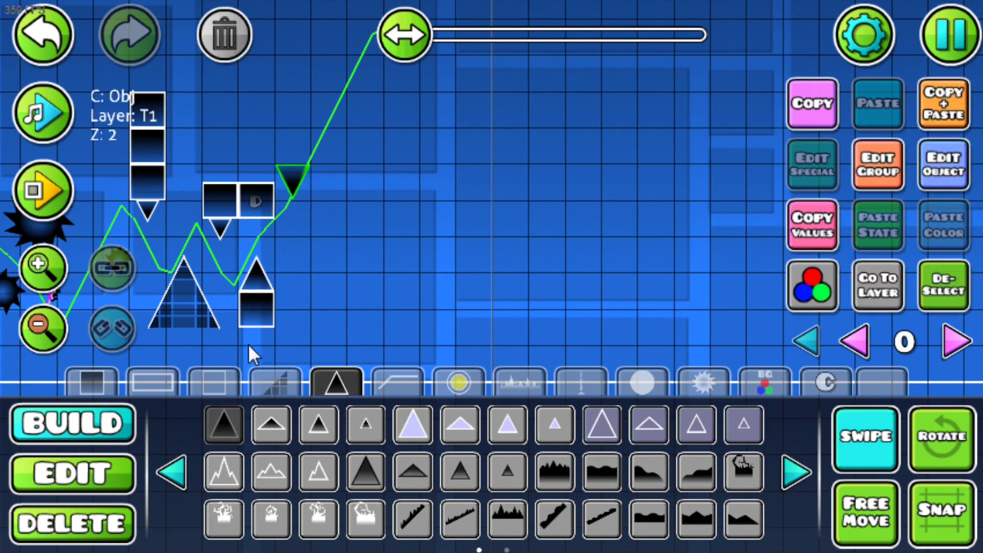
Add a raised block right of the spikes, plus a copy shifted one cell right and up.
left_click(224, 386)
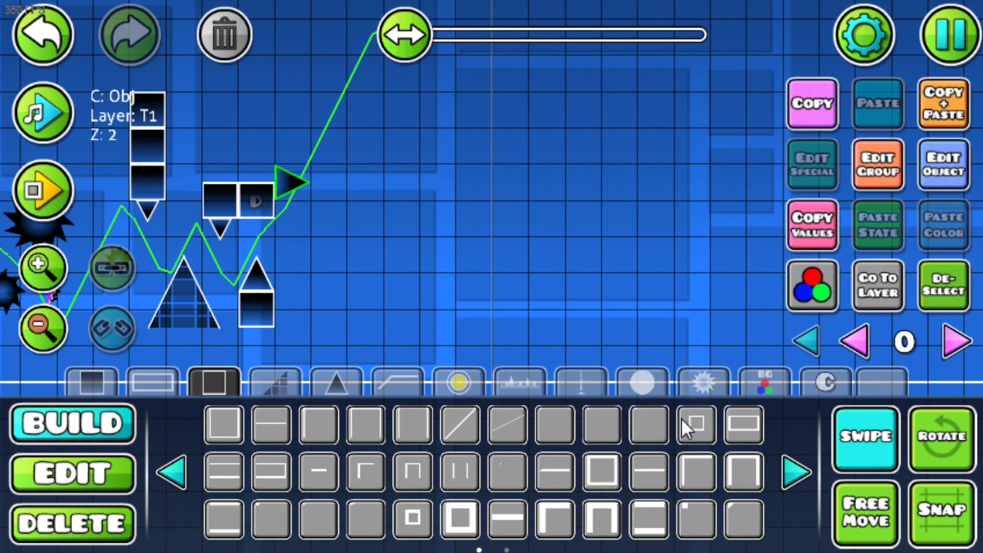
left_click(444, 381)
left_click(113, 386)
left_click(363, 287)
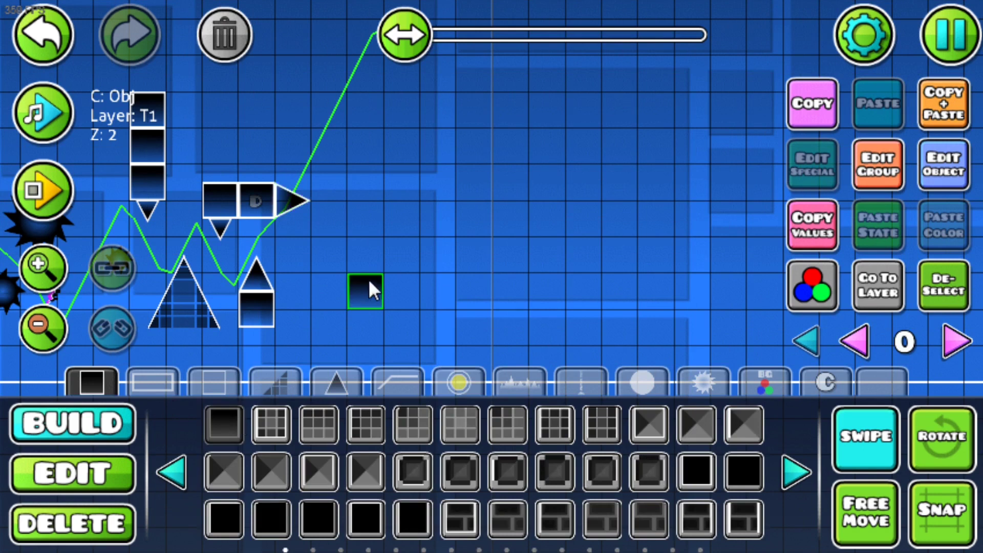
key("w")
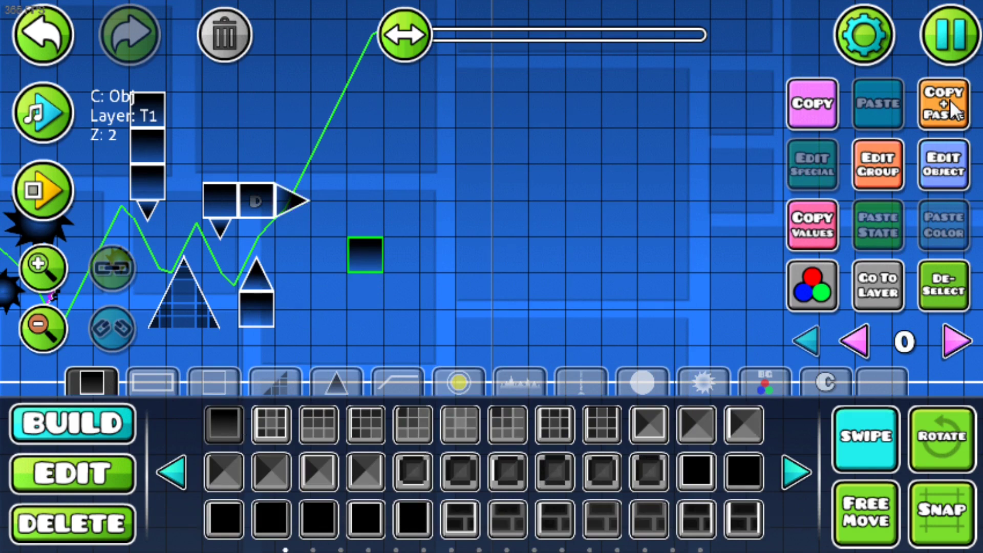
left_click(950, 99)
key("d")
key("w")
key("w")
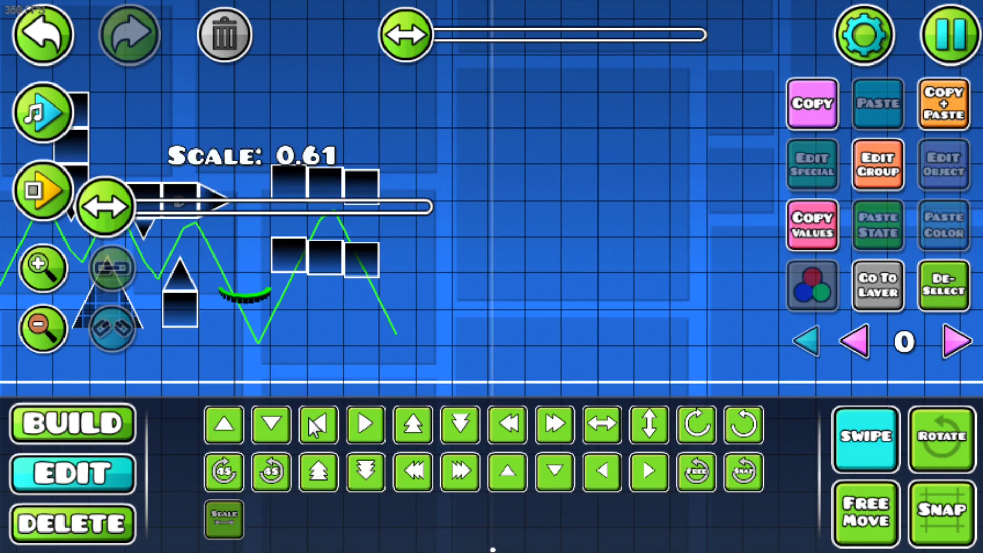
Nudge the arc up and to the left, then test-play the level.
left_click(224, 424)
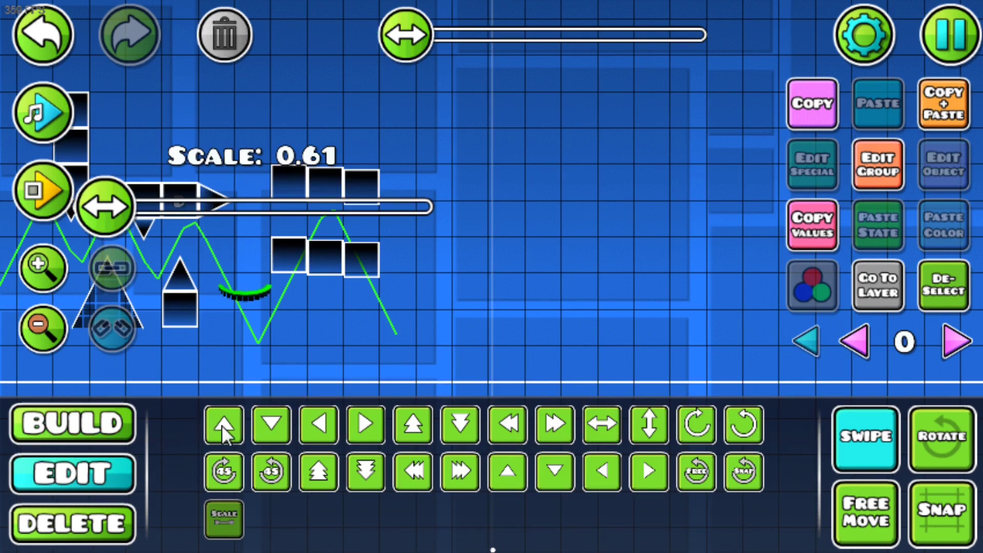
left_click(318, 423)
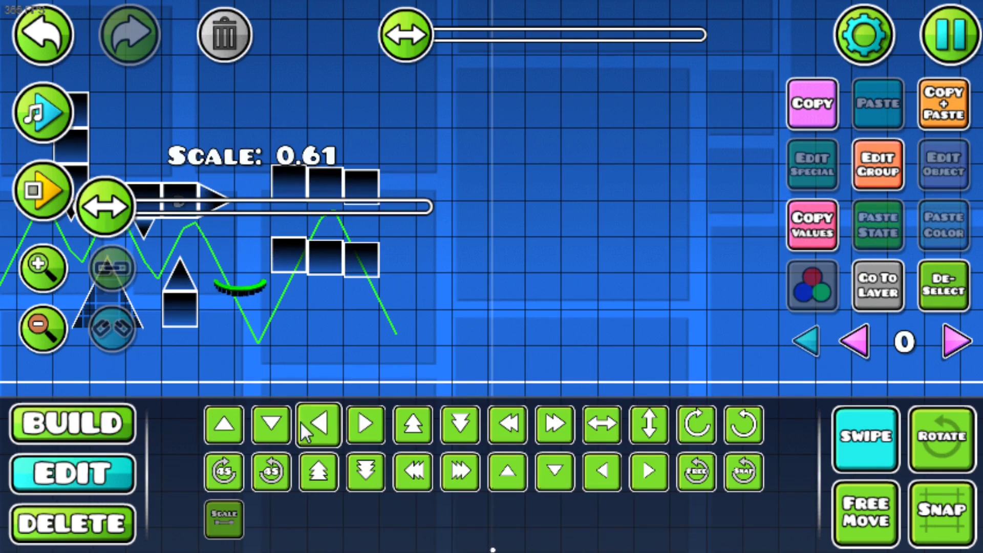
left_click(70, 215)
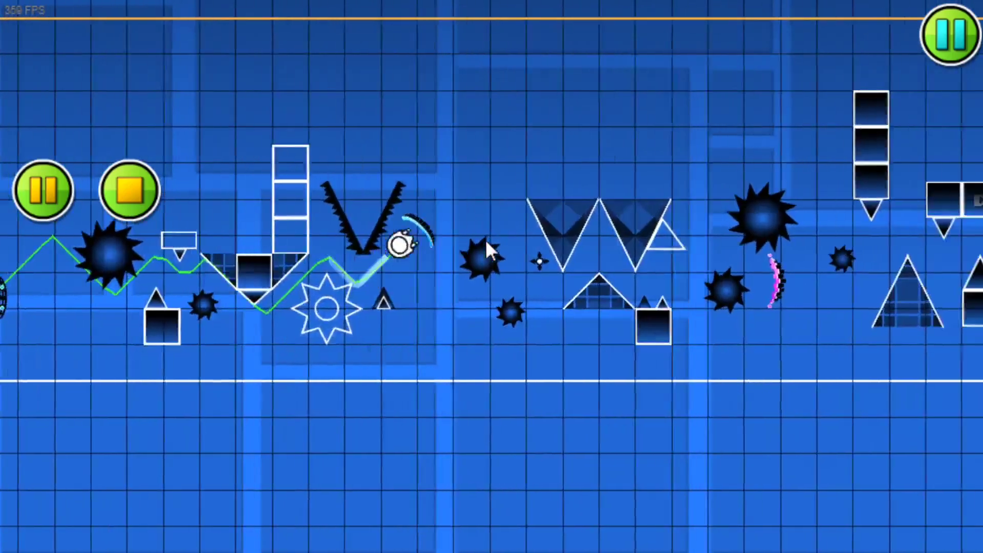
Stop the test run and place a new ring arc near the upper block row.
key("Escape")
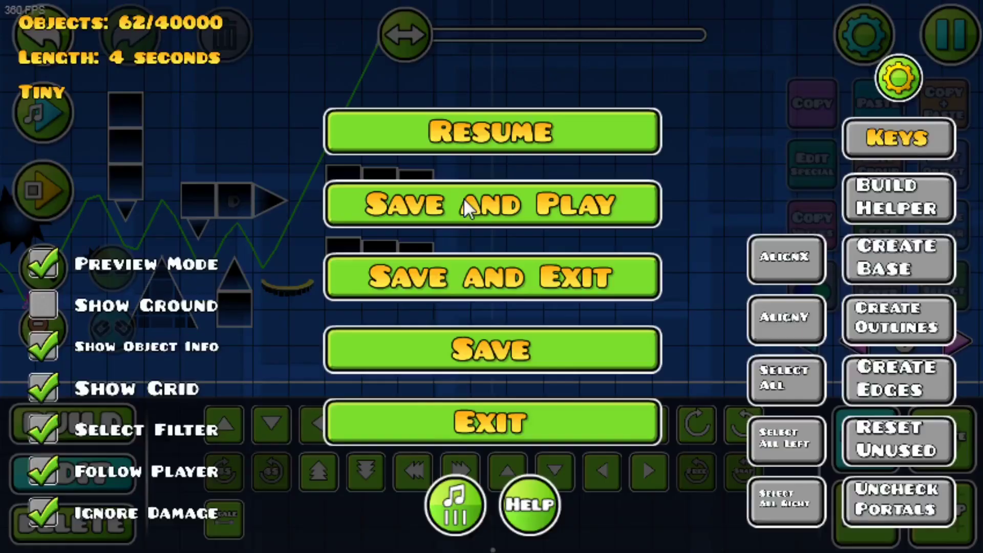
left_click(431, 134)
left_click(71, 423)
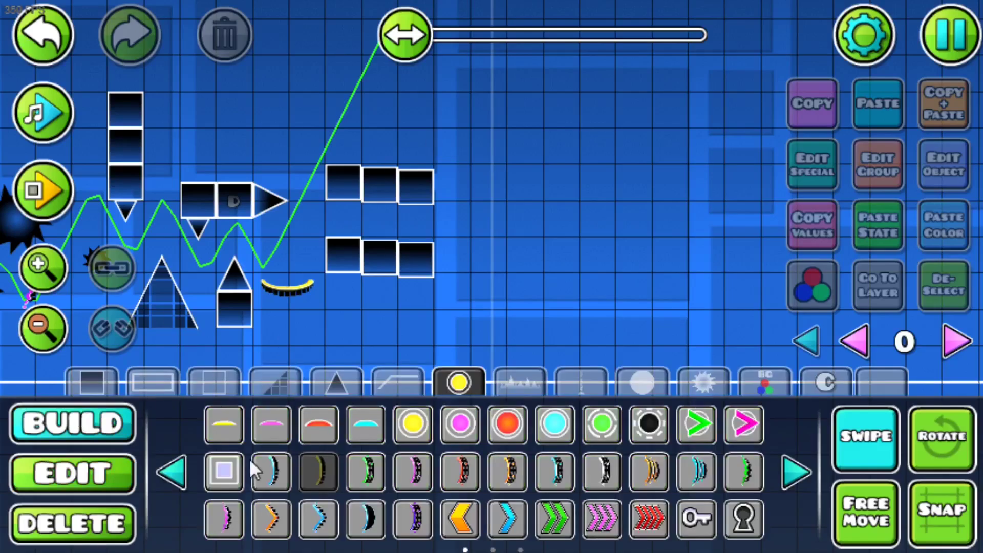
left_click(269, 468)
left_click(302, 192)
Scale the new arc to 0.51, nudge it left, and test-play.
left_click(95, 474)
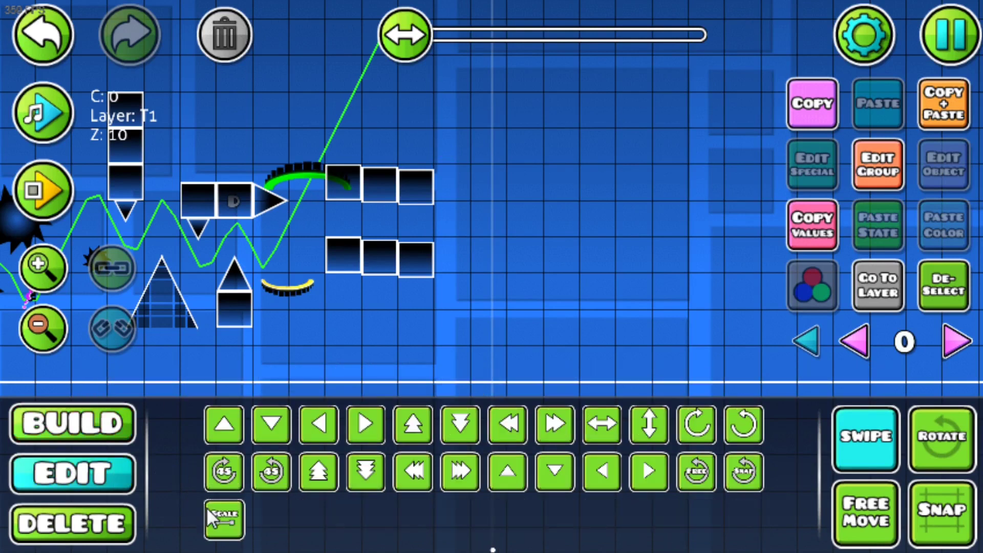
left_click(217, 514)
mouse_move(248, 133)
left_mouse_down()
mouse_move(183, 176)
mouse_move(160, 179)
left_mouse_up()
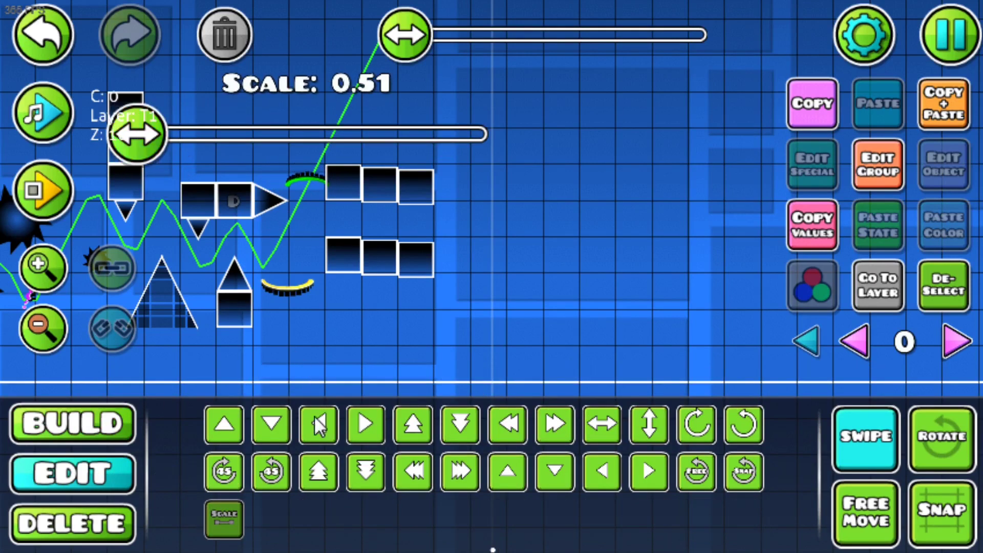
left_click(318, 423)
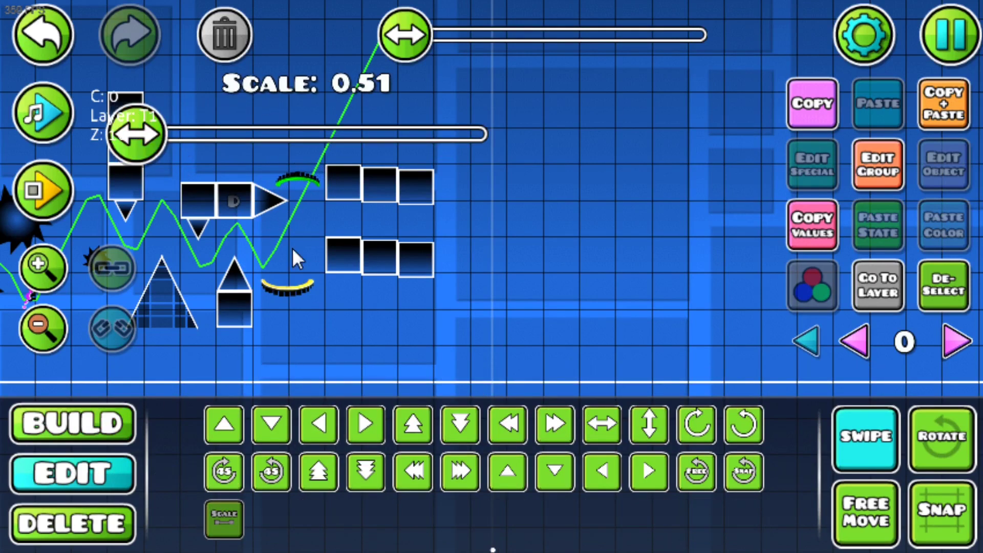
left_click(31, 173)
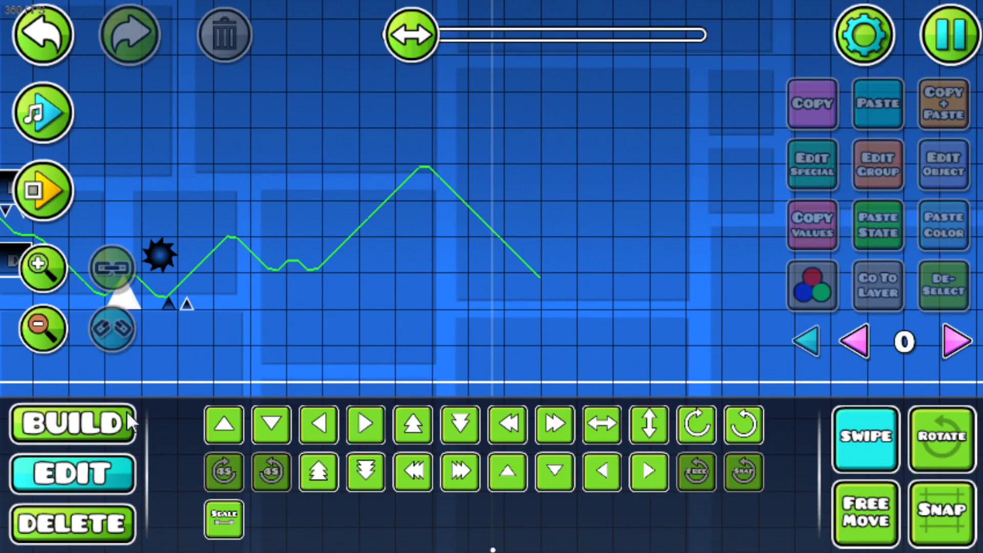
Return to building and scroll the view to the empty end of the wave path.
left_click(128, 423)
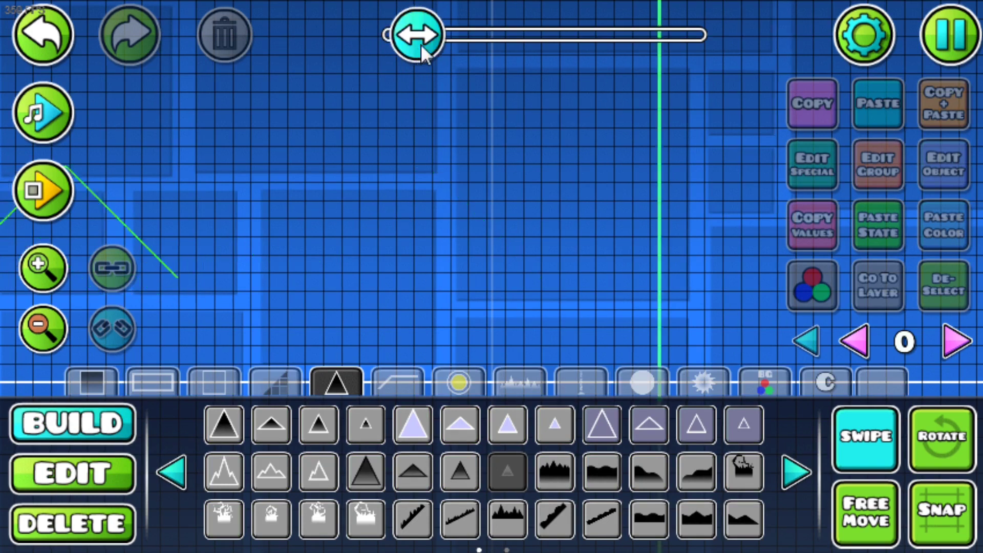
mouse_move(420, 44)
left_mouse_down()
mouse_move(394, 32)
mouse_move(416, 33)
left_mouse_up()
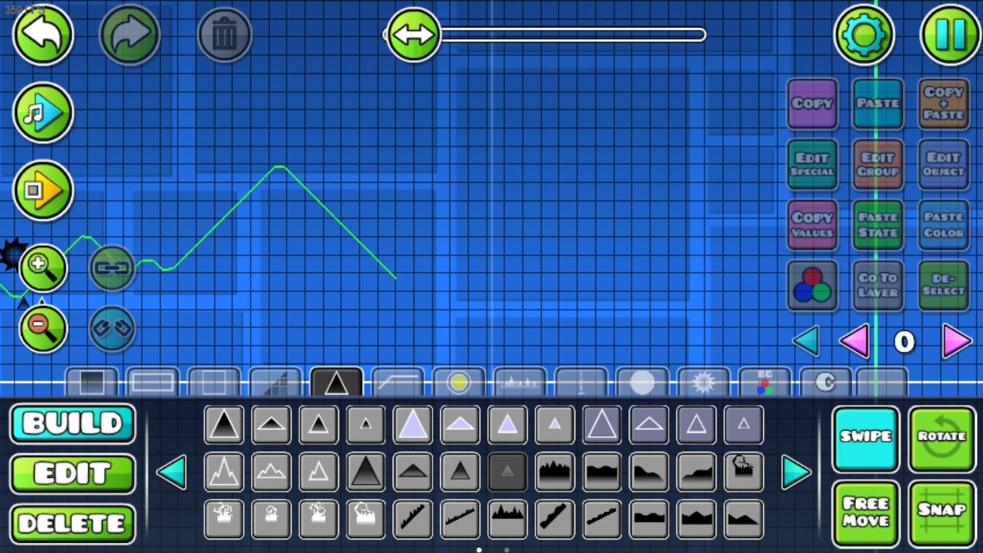
Place a large sawblade on the wave path after the small spikes.
left_click_drag(409, 42, 405, 42)
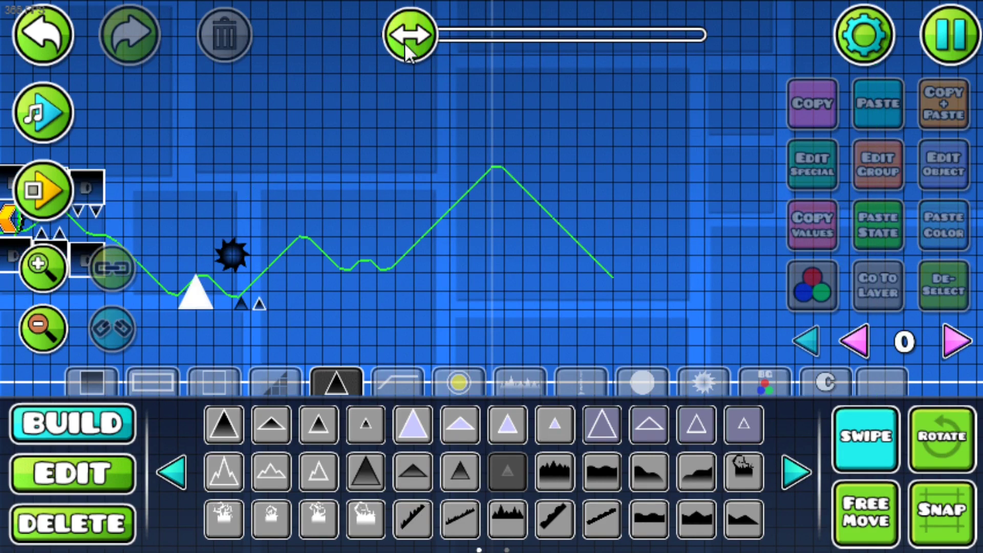
left_click(703, 383)
left_click(303, 290)
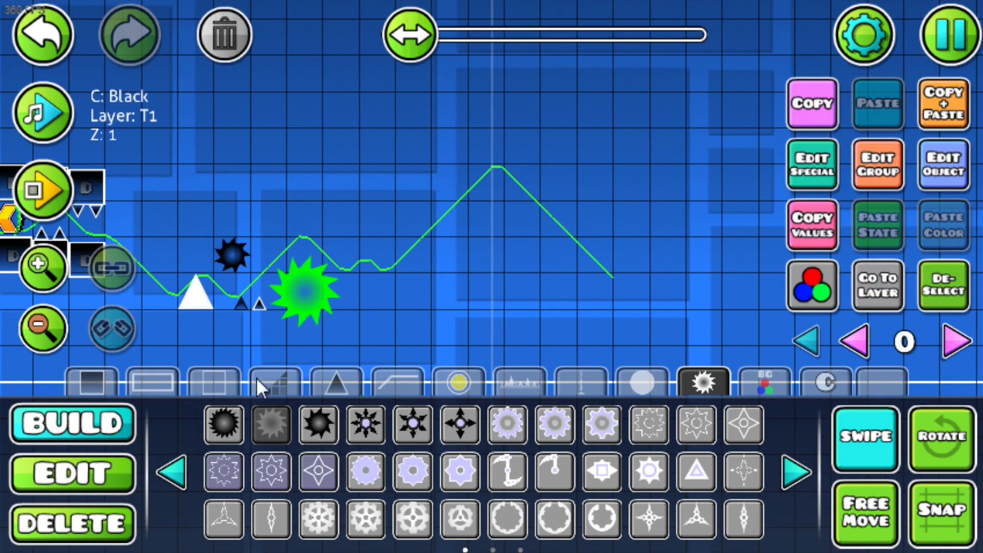
left_click(110, 479)
left_click(44, 426)
Place a small slab right of the saw and nudge it slightly left.
left_click(213, 382)
left_click(172, 391)
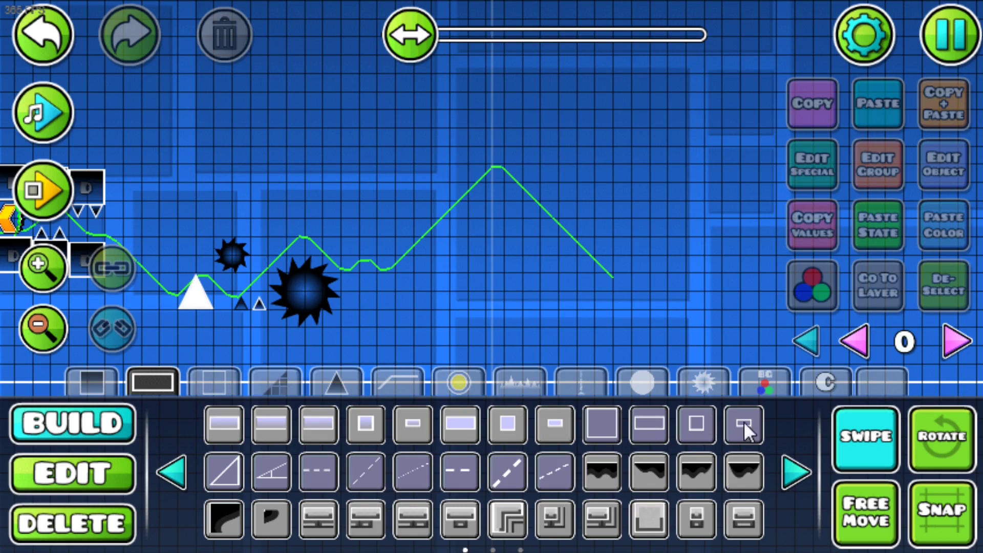
left_click(553, 423)
left_click(373, 292)
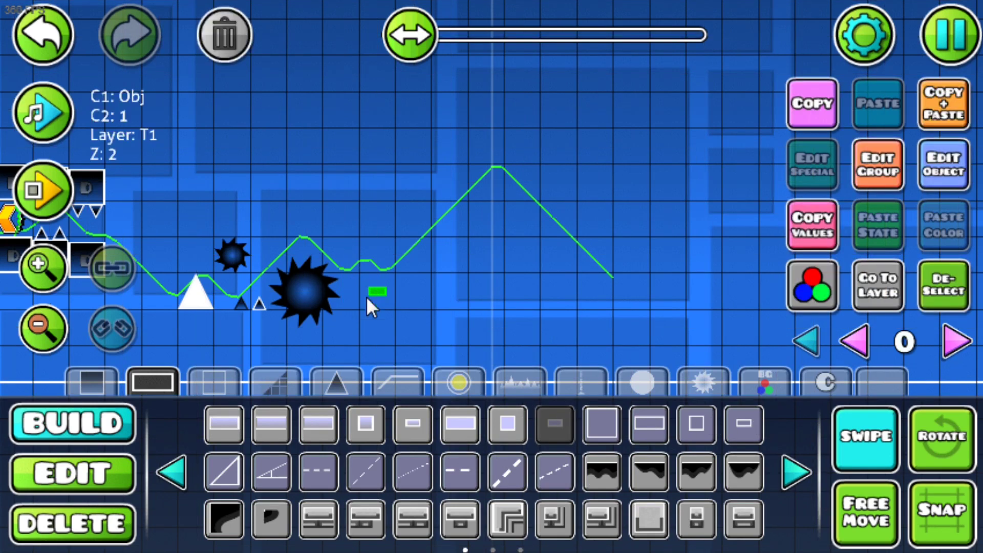
left_click(112, 467)
left_click(318, 438)
left_click(106, 429)
Duplicate the slab, move the copy up and right, then delete the unwanted copy.
left_click(218, 379)
left_click(113, 379)
key("ctrl+d")
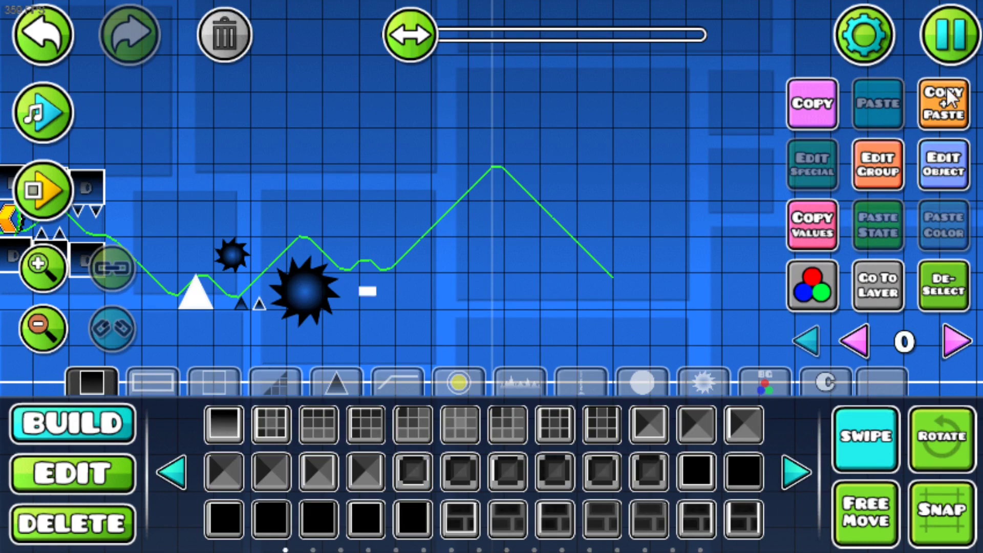
key("w")
key("w")
key("d")
left_click(230, 43)
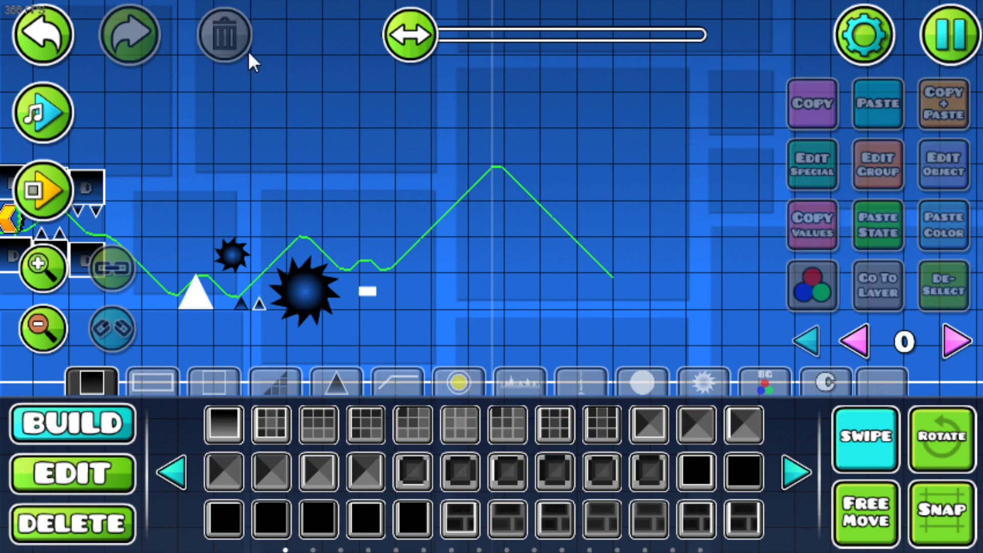
Place a small spike above the wave path.
left_click(336, 381)
left_click(366, 423)
left_click(386, 227)
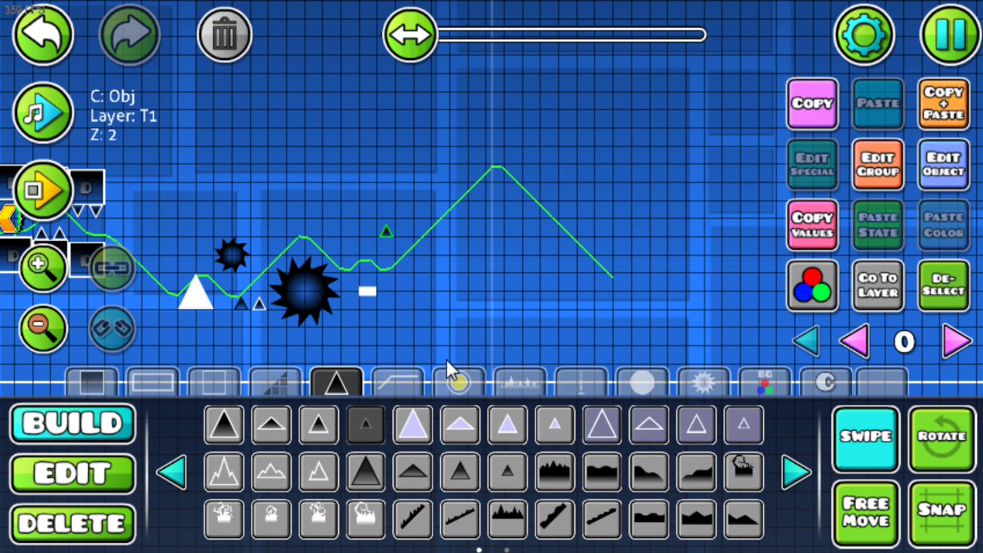
Shrink the curved arc to about 0.56 scale and nudge it left and slightly up.
left_click(72, 473)
left_click(348, 292)
left_click(224, 517)
left_click_drag(285, 241, 185, 242)
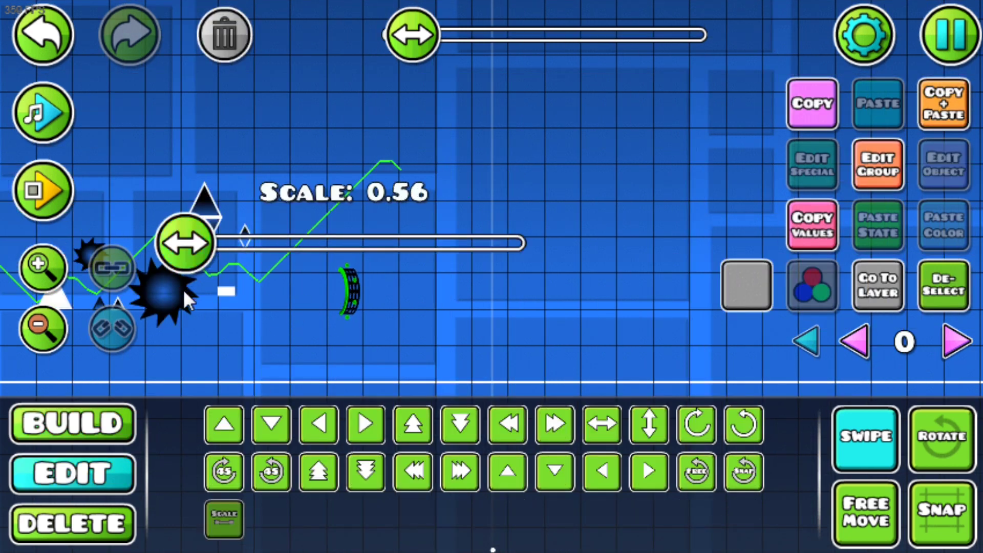
left_click(322, 436)
left_click(322, 435)
left_click(321, 435)
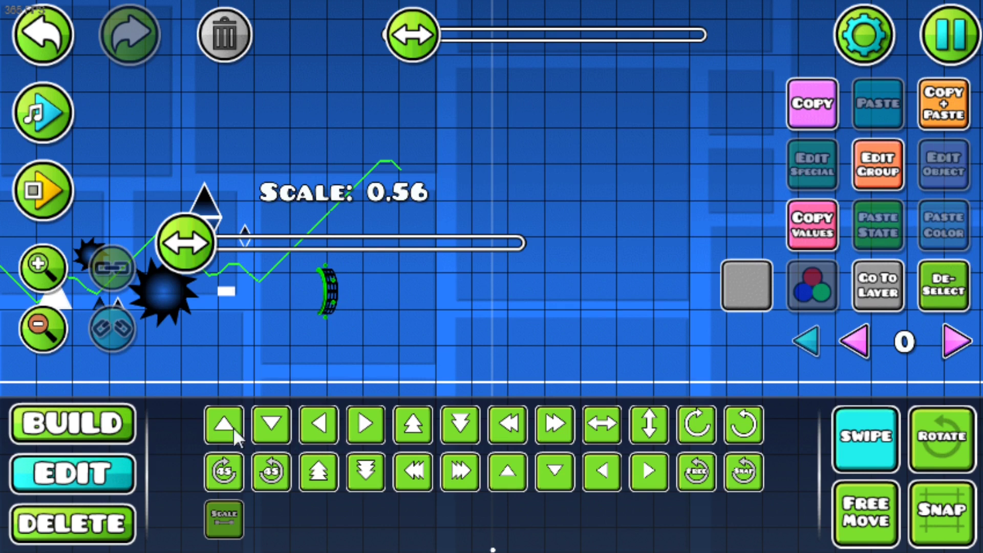
left_click(214, 420)
left_click(309, 416)
Place and rotate a new arc above the path, shrinking the selection to 0.43 scale.
left_click(71, 423)
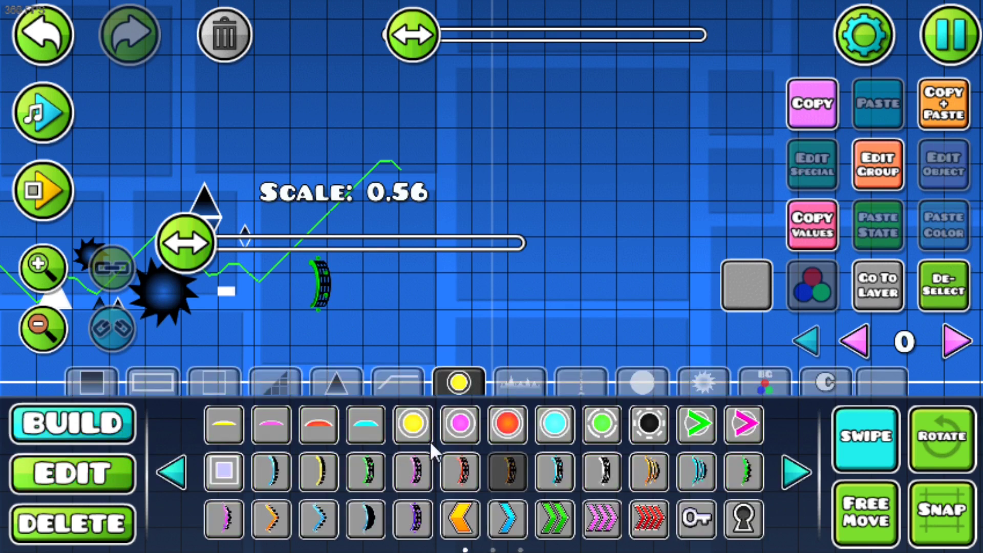
left_click(282, 195)
left_click(106, 471)
left_click(208, 483)
left_click(208, 484)
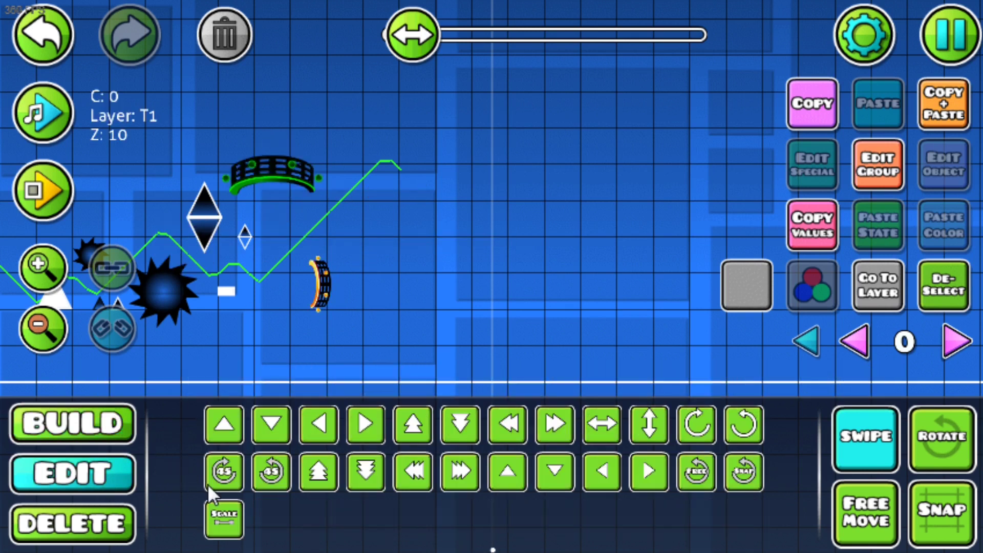
left_click(223, 519)
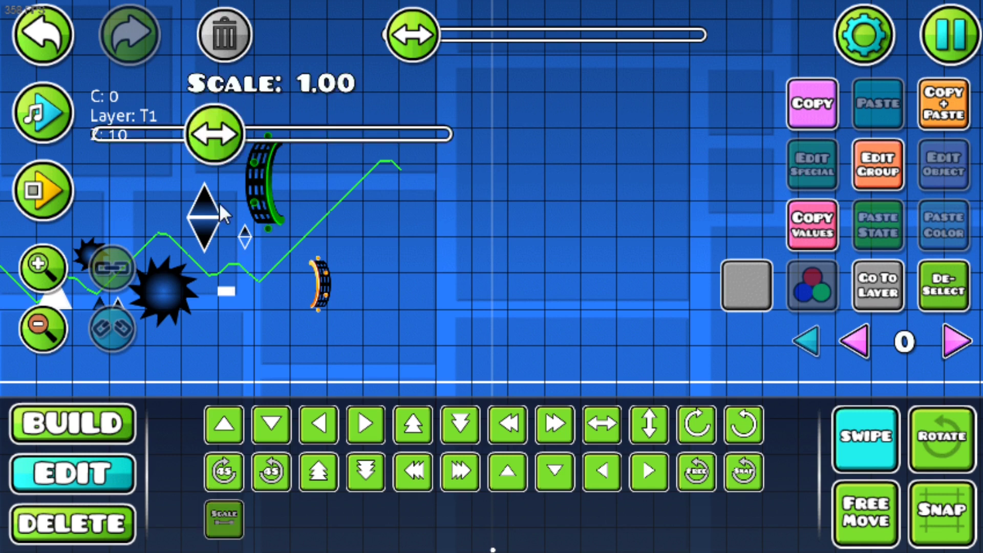
left_click_drag(219, 202, 80, 207)
Shrink the selected object to 0.63 scale and nudge it down.
left_click(214, 381)
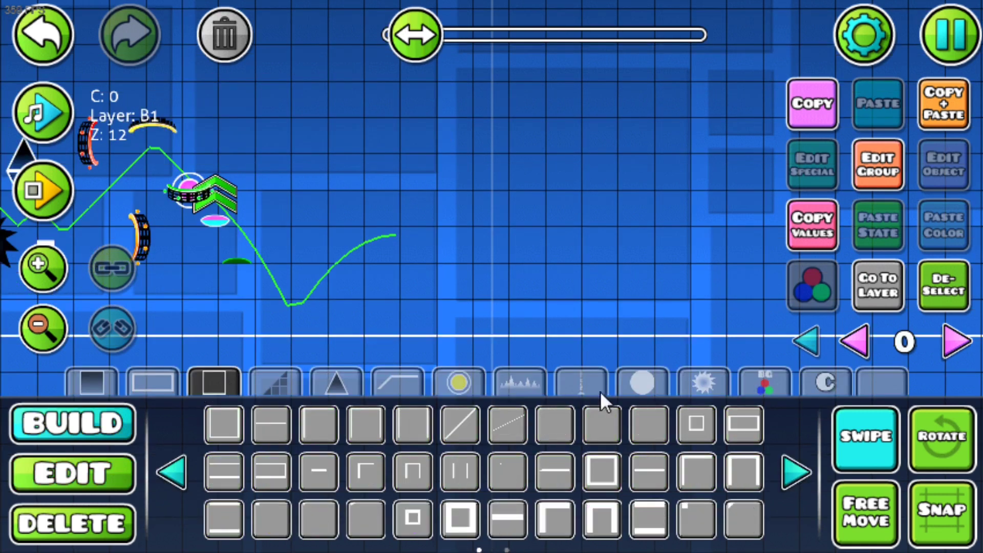
left_click(694, 420)
left_click(940, 109)
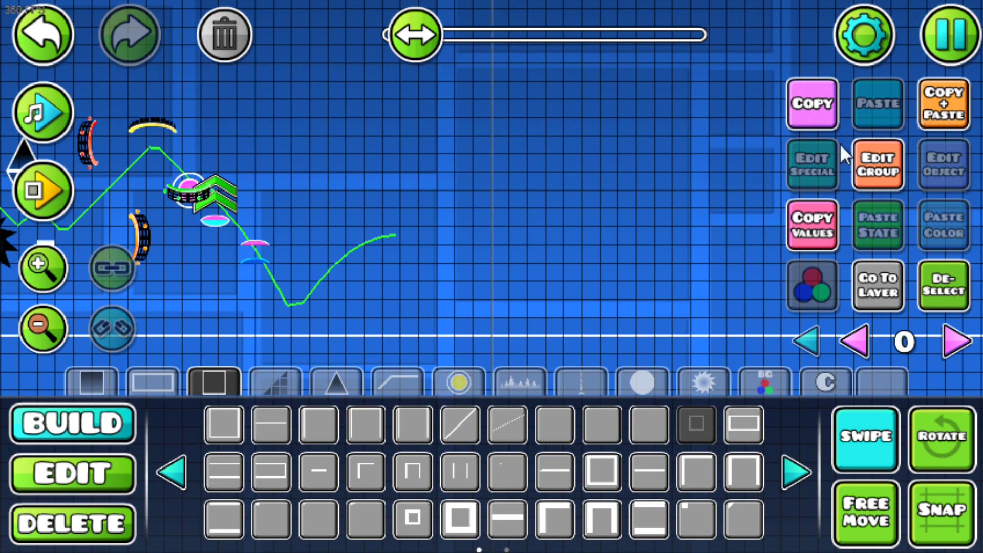
left_click(71, 472)
left_click(224, 517)
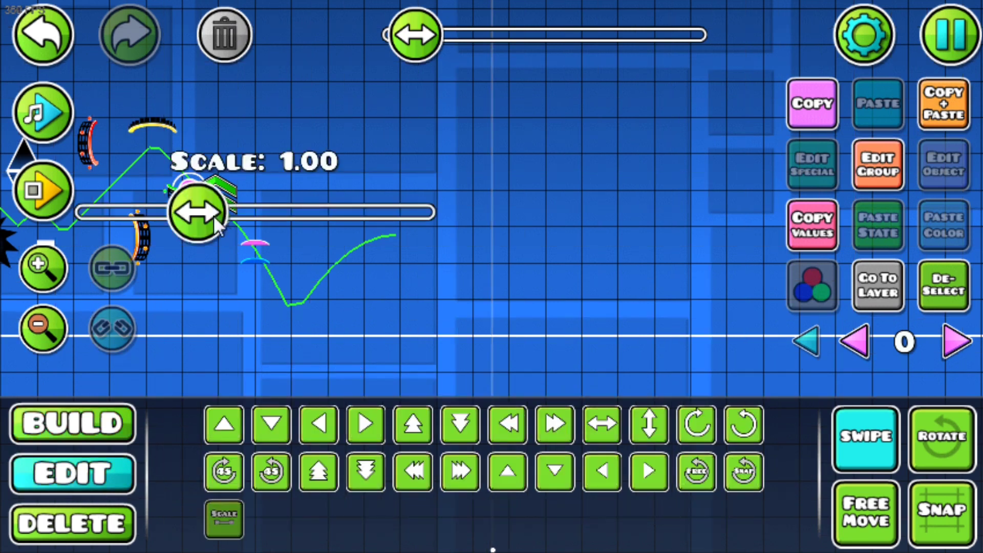
left_click_drag(198, 211, 112, 212)
left_click(88, 430)
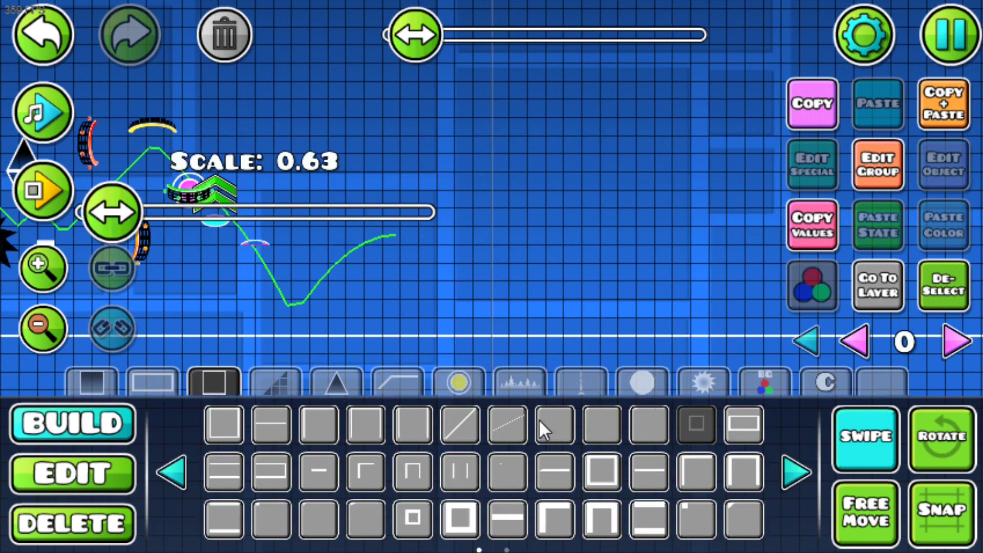
left_click(115, 471)
left_click(287, 429)
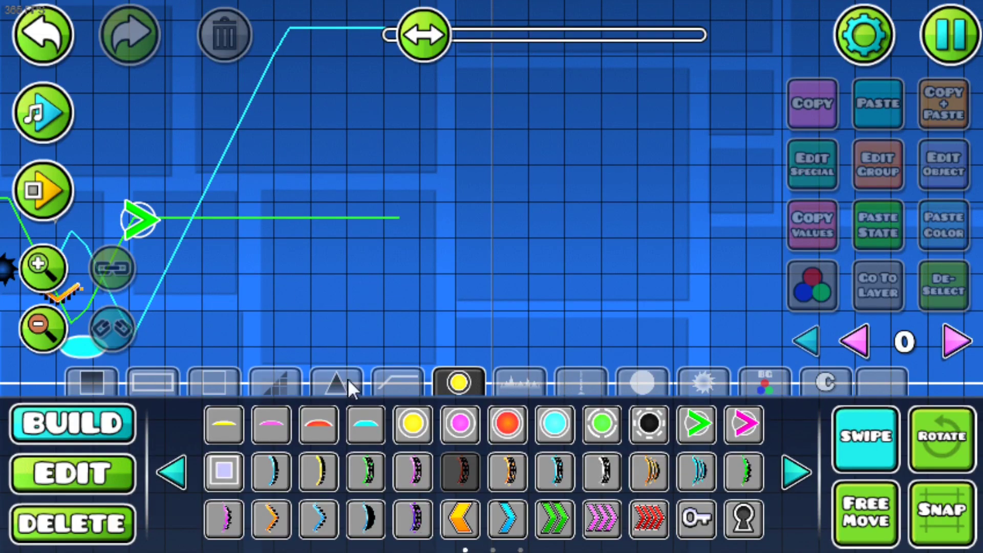
Place a green dashed pad above the path with a rotated chevron over it.
left_click(365, 470)
left_click(214, 183)
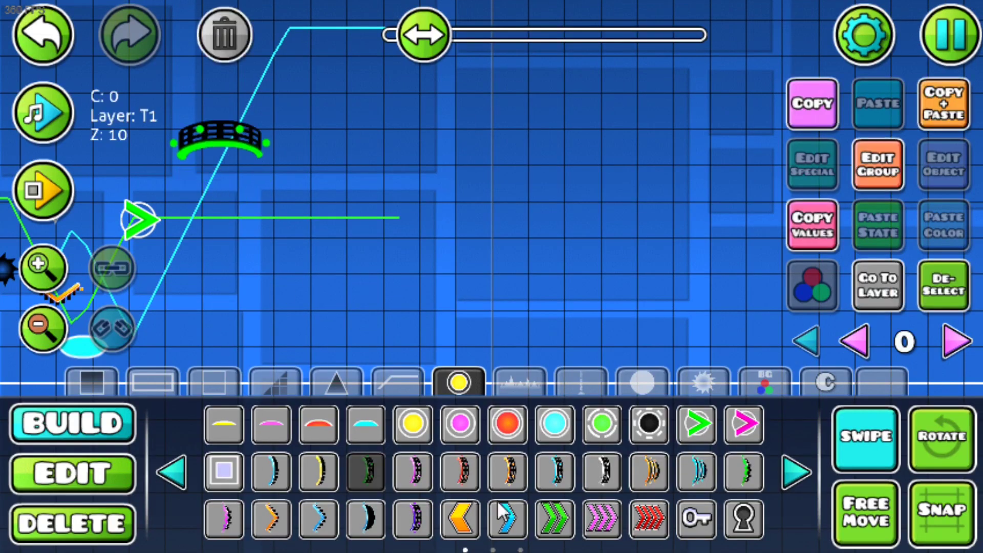
left_click(335, 517)
left_click(223, 160)
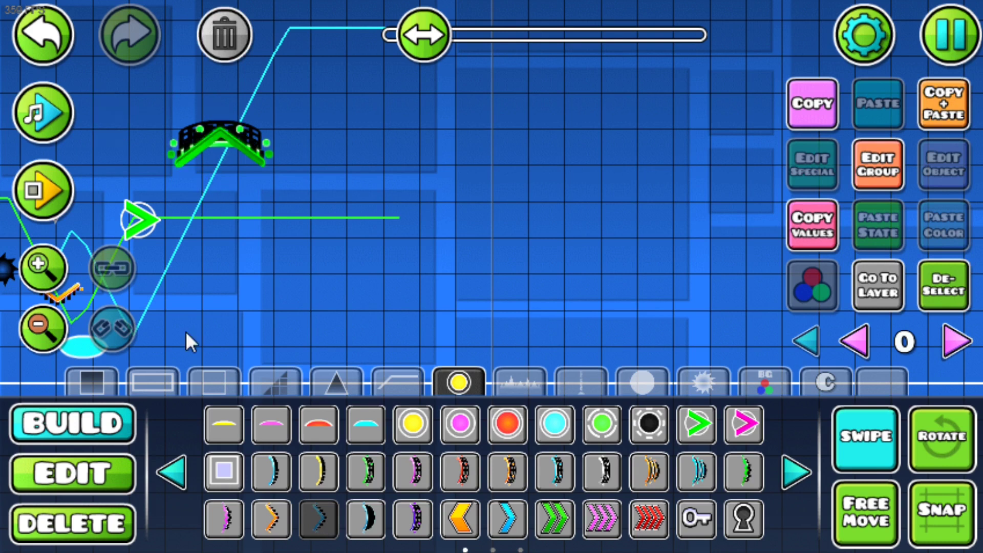
key("2")
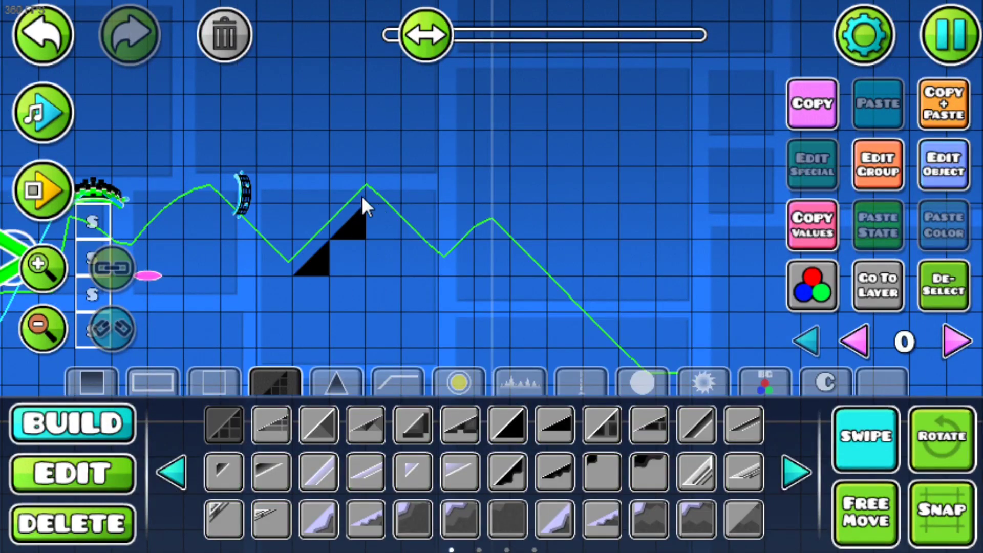
Duplicate the slope into shifted copies to form peaked ramps beneath the path.
left_click(943, 103)
key("d")
key("s")
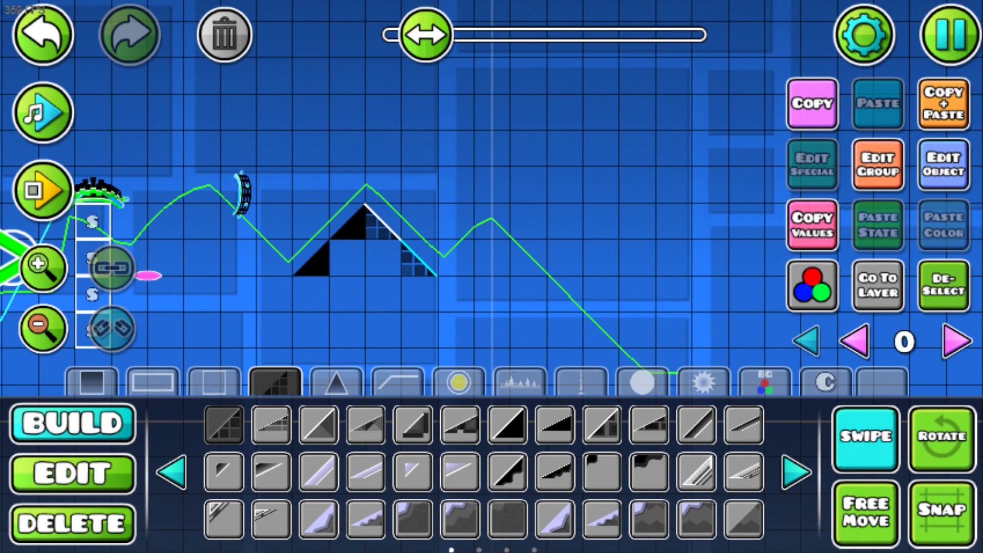
left_click(953, 103)
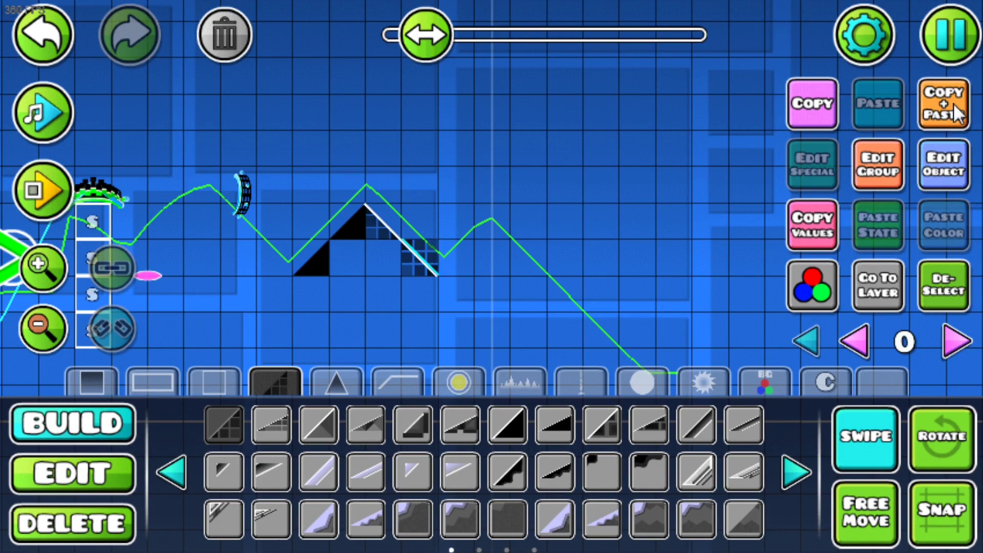
key("w")
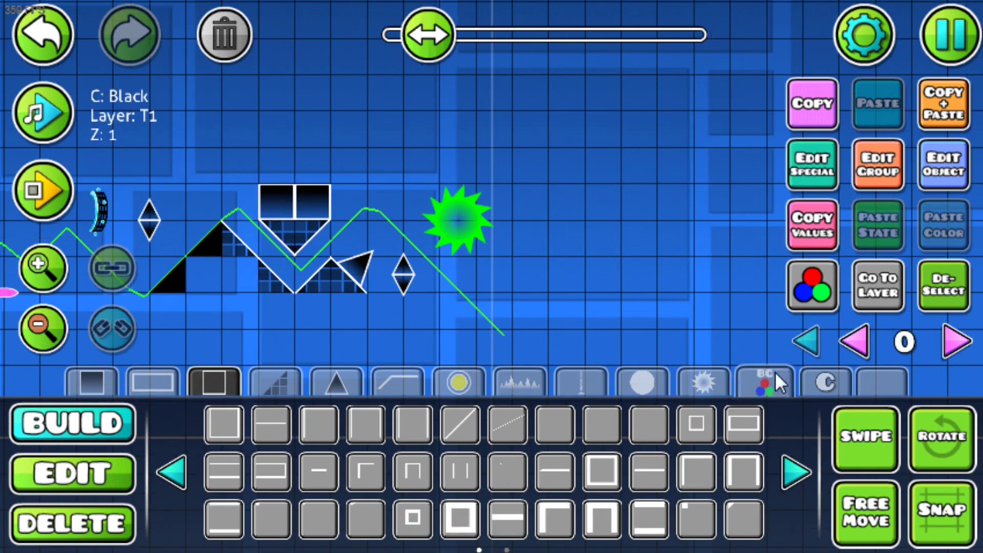
Place a star saw below the wave path.
left_click(770, 376)
left_click(704, 381)
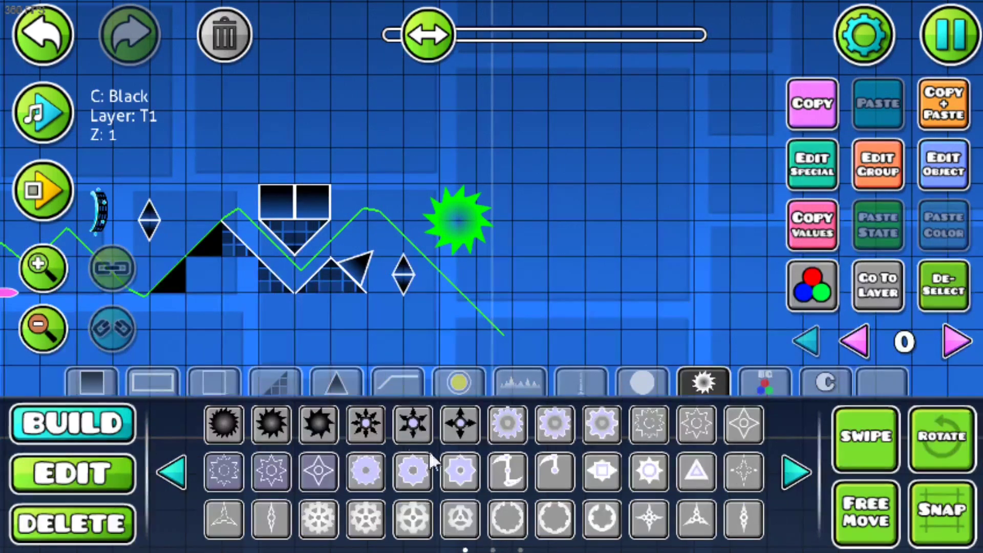
left_click(487, 292)
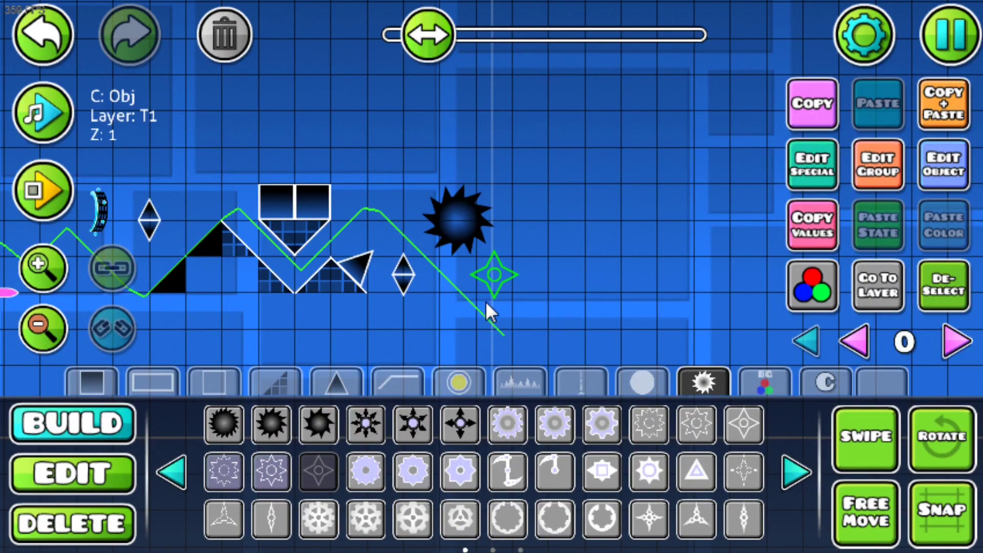
Place two spiked balls: one on the descending path, one beside the hanging block.
left_click(213, 385)
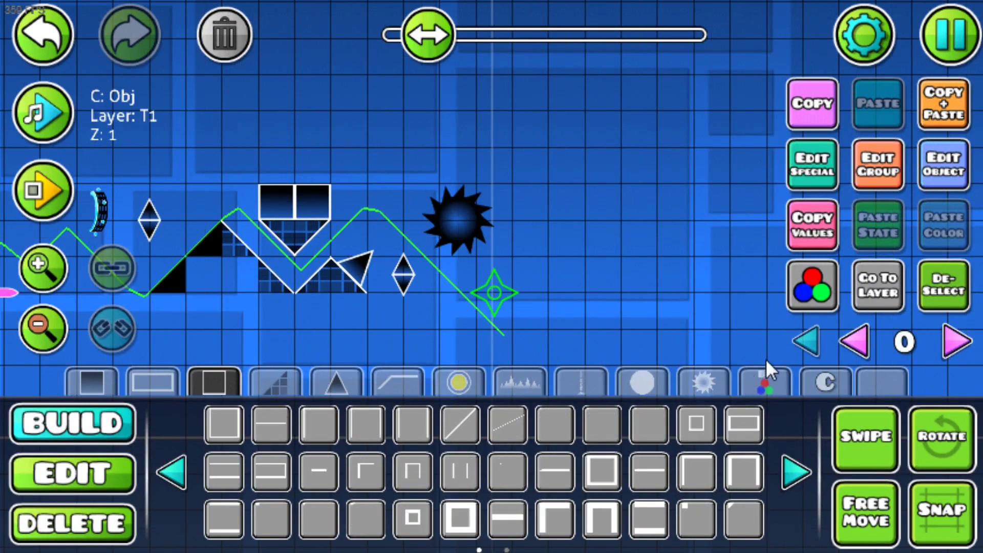
left_click(458, 383)
left_click(284, 392)
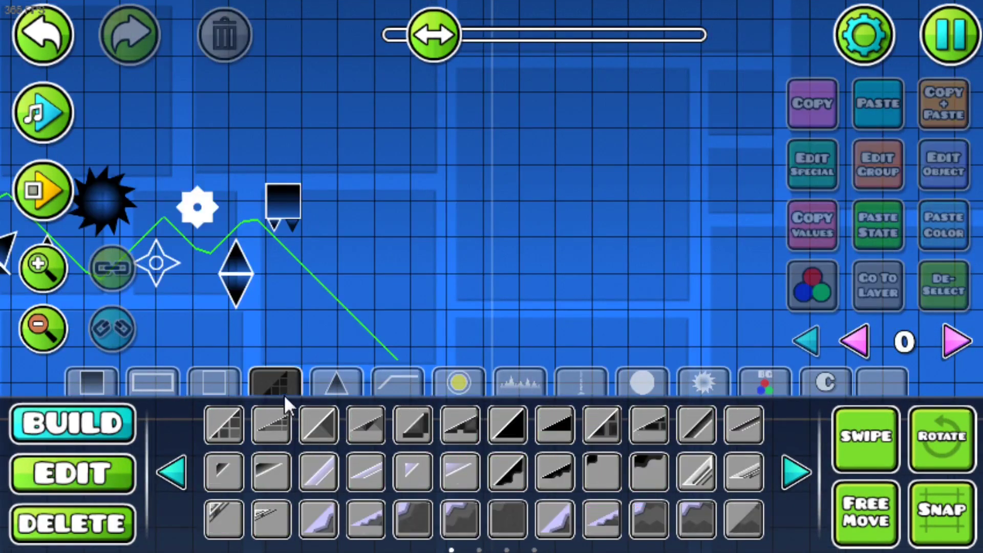
left_click(696, 393)
left_click(381, 313)
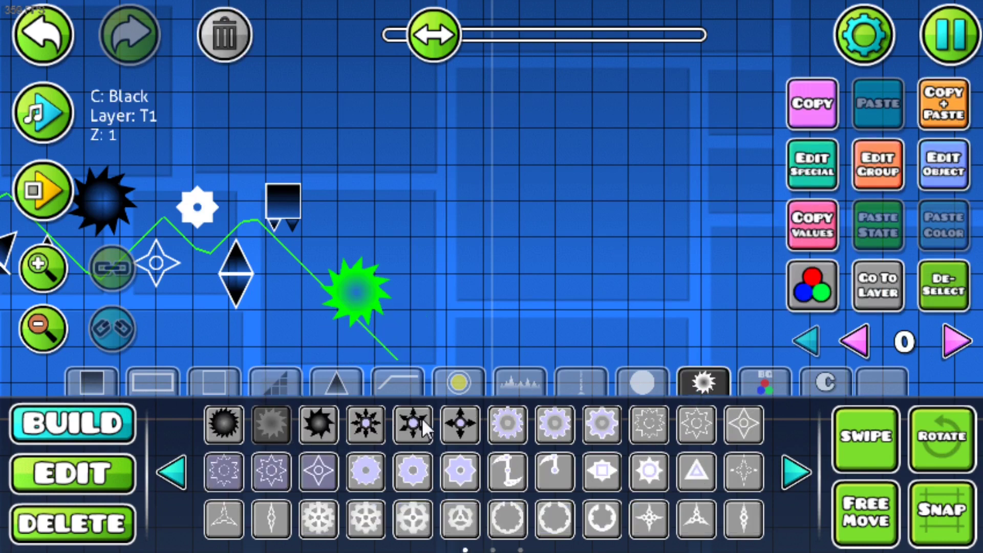
left_click(318, 423)
left_click(309, 231)
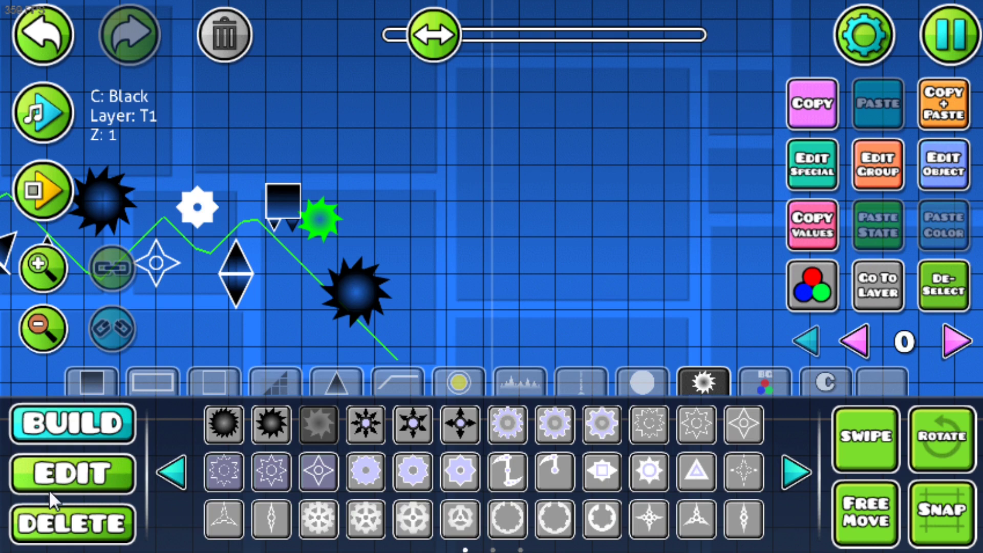
Shrink the spiked ball to about 0.71 scale and nudge it slightly left.
left_click(57, 476)
left_click(221, 517)
left_click_drag(266, 162, 196, 169)
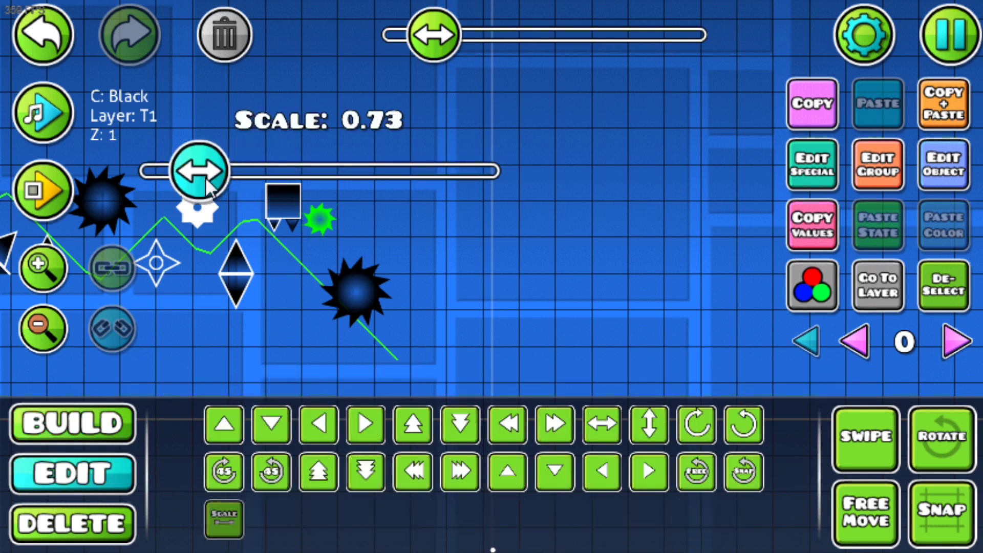
left_click(72, 423)
left_click(214, 381)
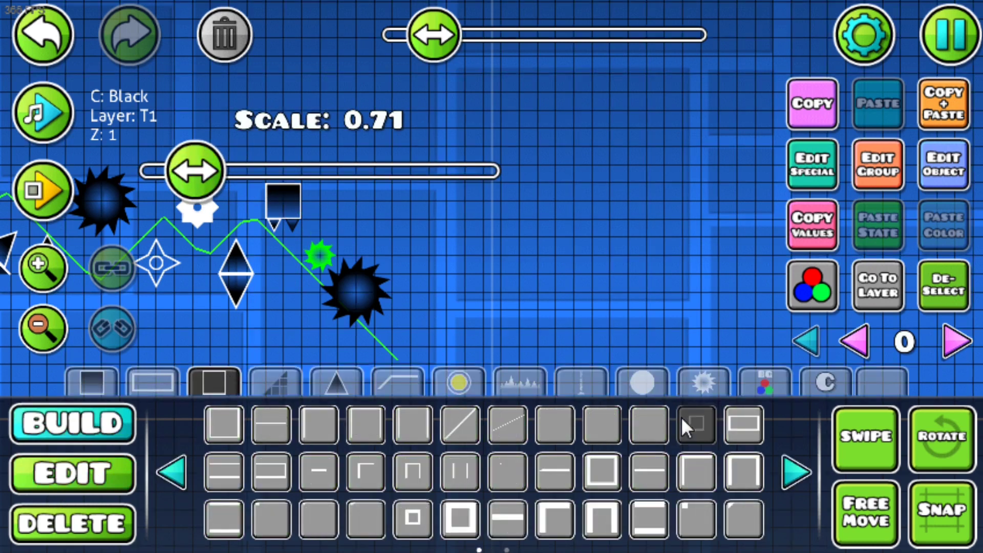
left_click(681, 417)
left_click(120, 477)
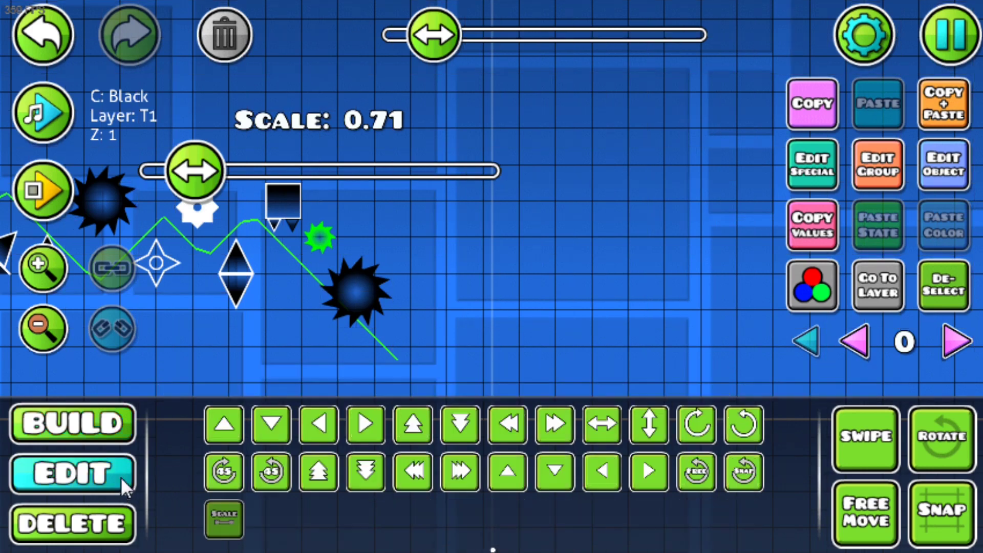
left_click(321, 431)
Test-play the section, steering the wave, then return to the editor.
key("Return")
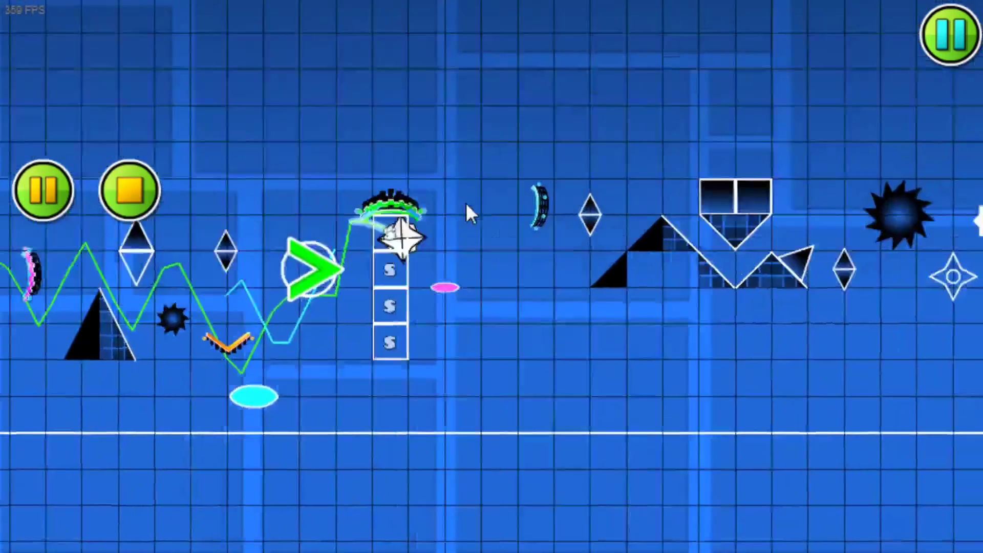
left_click(466, 202)
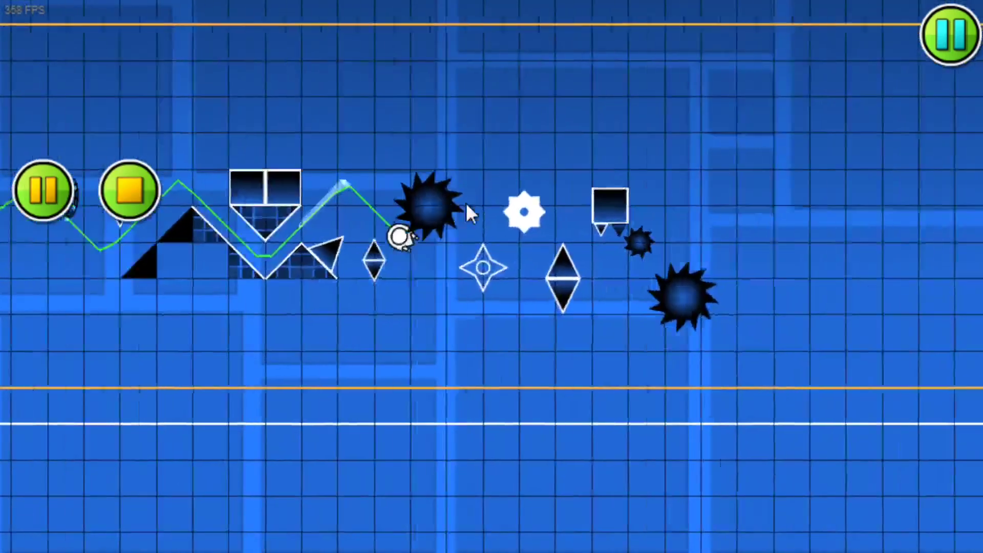
left_click(465, 202)
left_click(466, 202)
key("Escape")
left_click(417, 149)
Place a green portal where the wave path climbs.
left_click(72, 423)
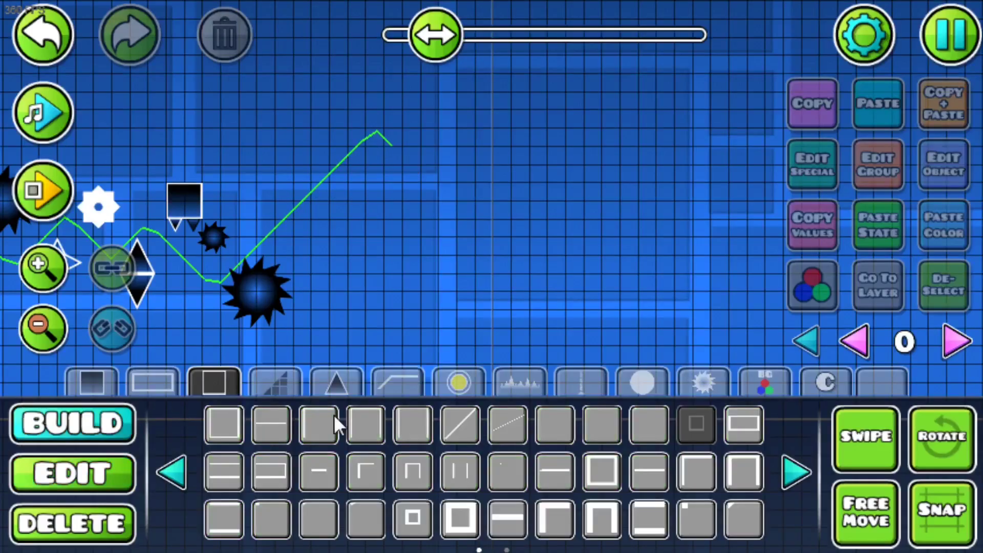
left_click(458, 383)
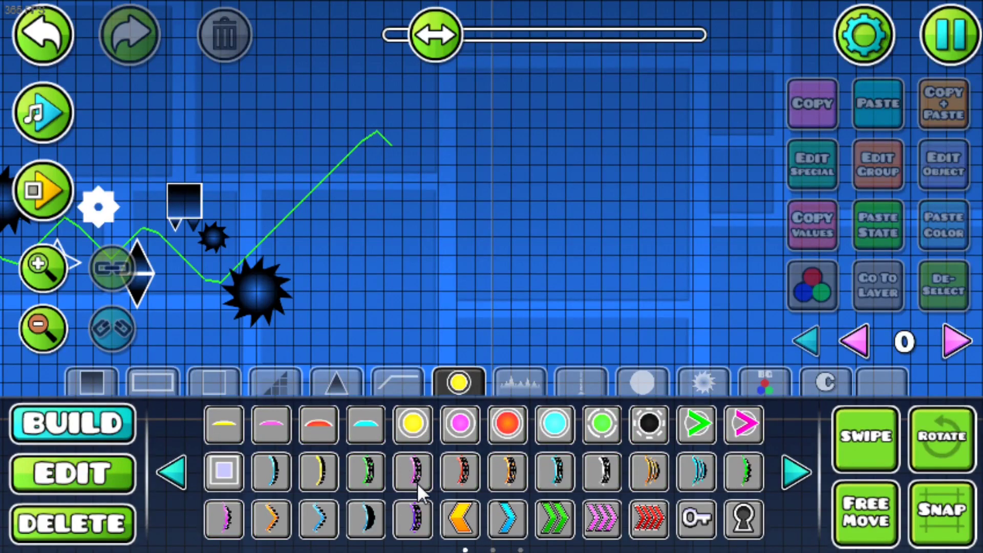
left_click(454, 513)
left_click(365, 470)
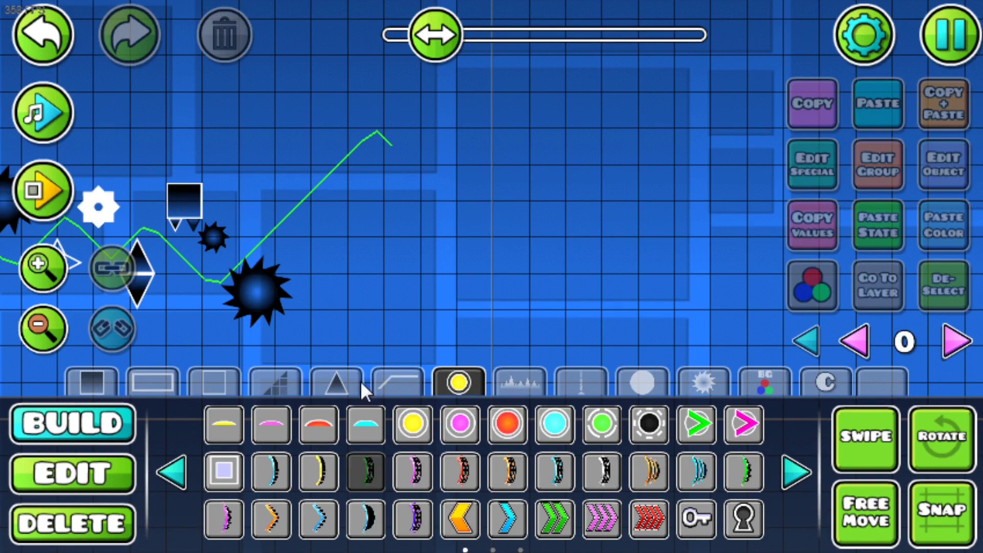
left_click(296, 221)
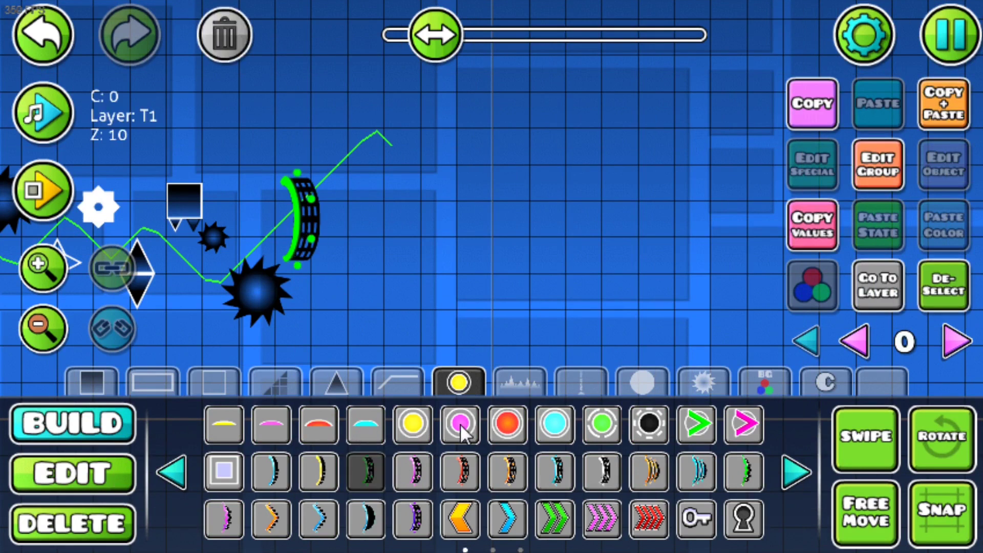
Scale the green portal down to 0.61.
left_click(117, 489)
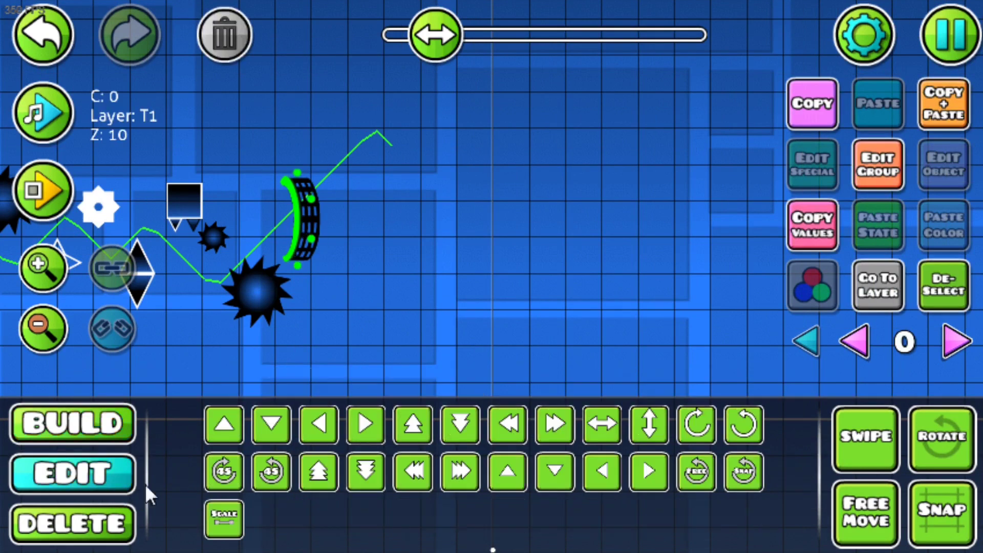
left_click(224, 519)
left_click_drag(219, 169, 167, 204)
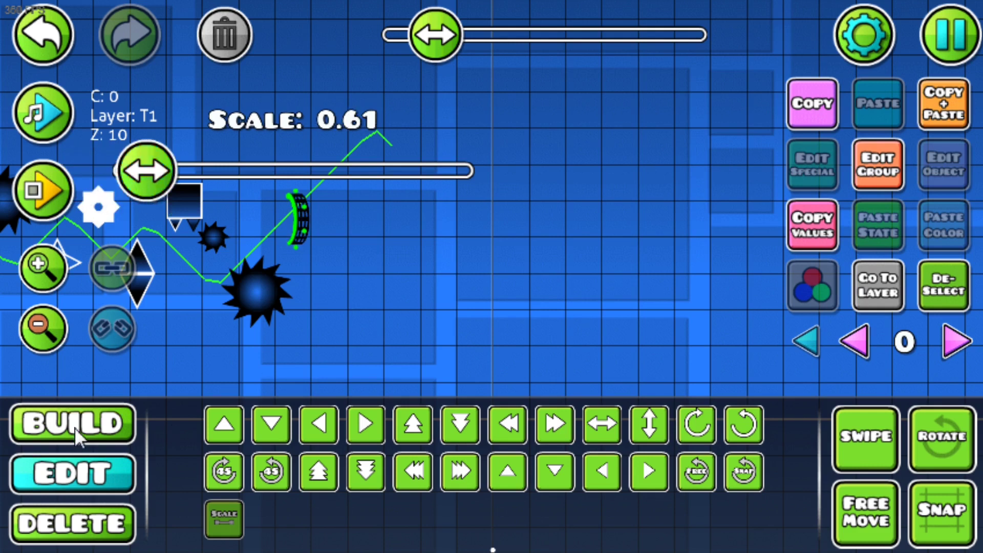
left_click_drag(84, 131, 443, 38)
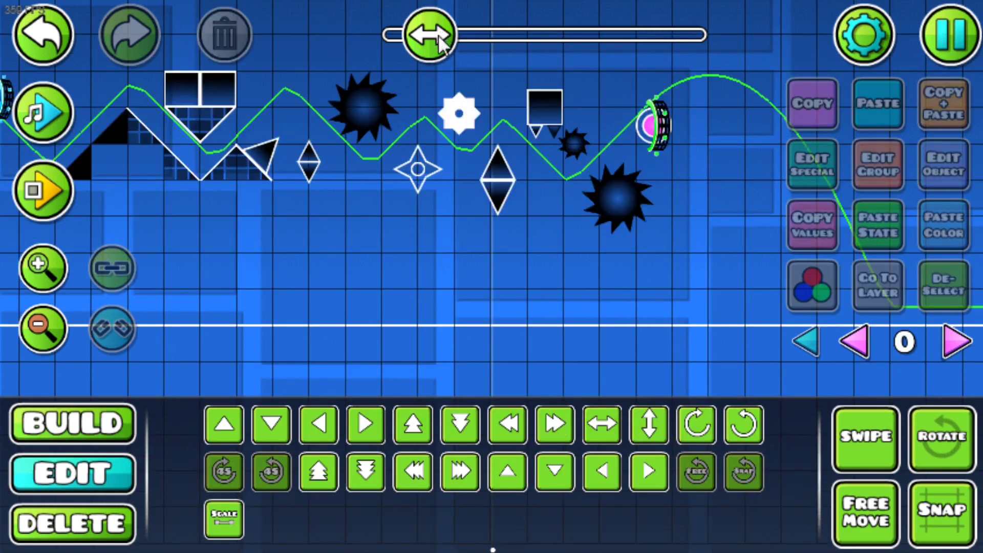